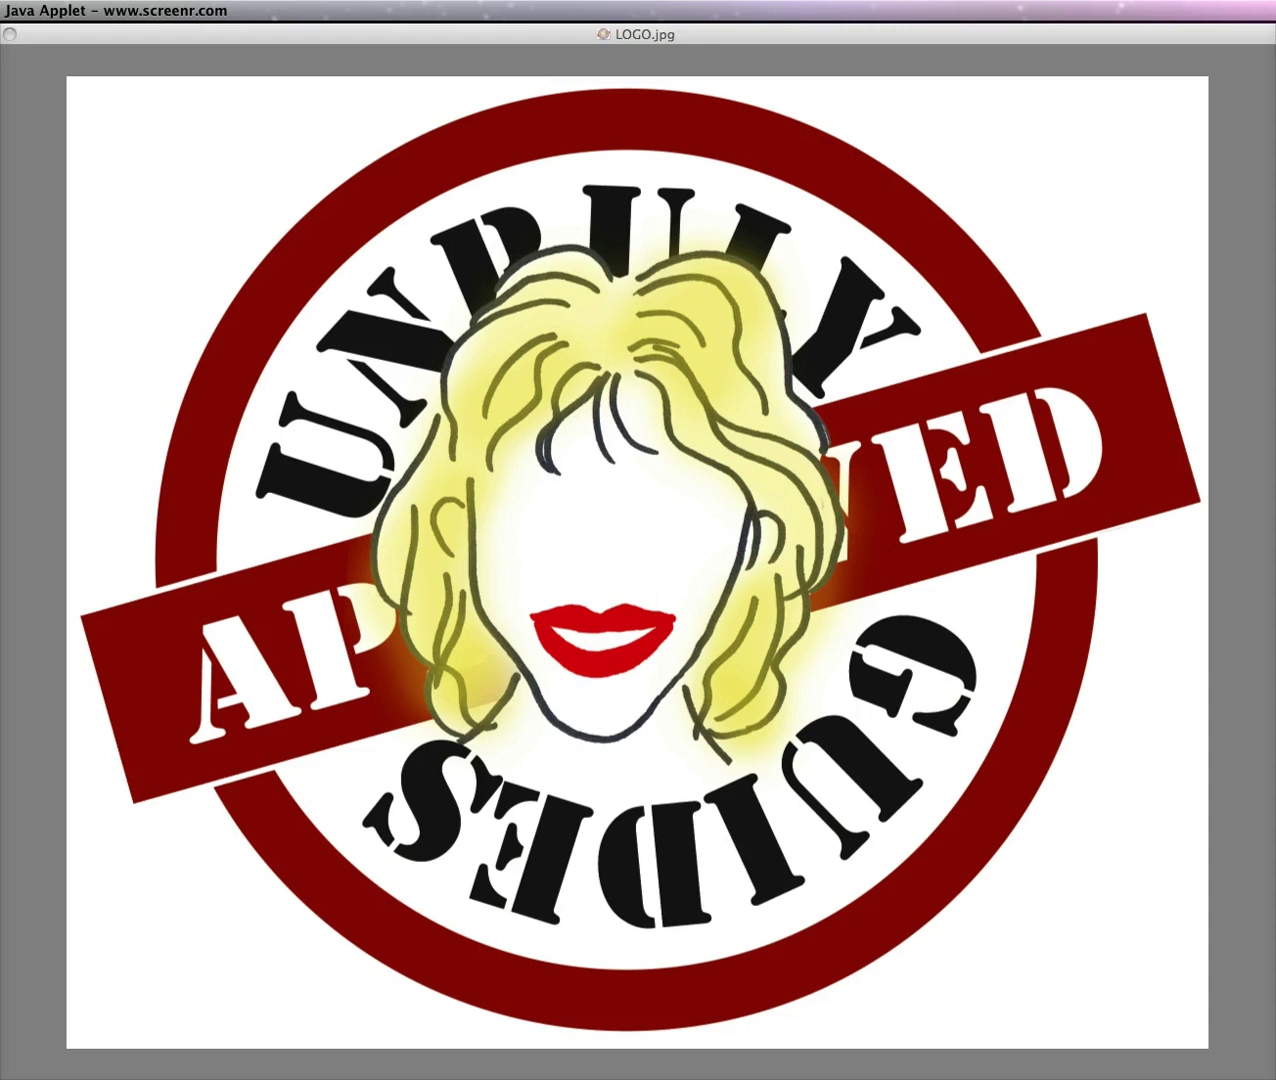
- Close the LOGO.jpg image window
key(super+w)
- Switch to the Modern Magic Project Gutenberg page in Firefox
click(133, 62)
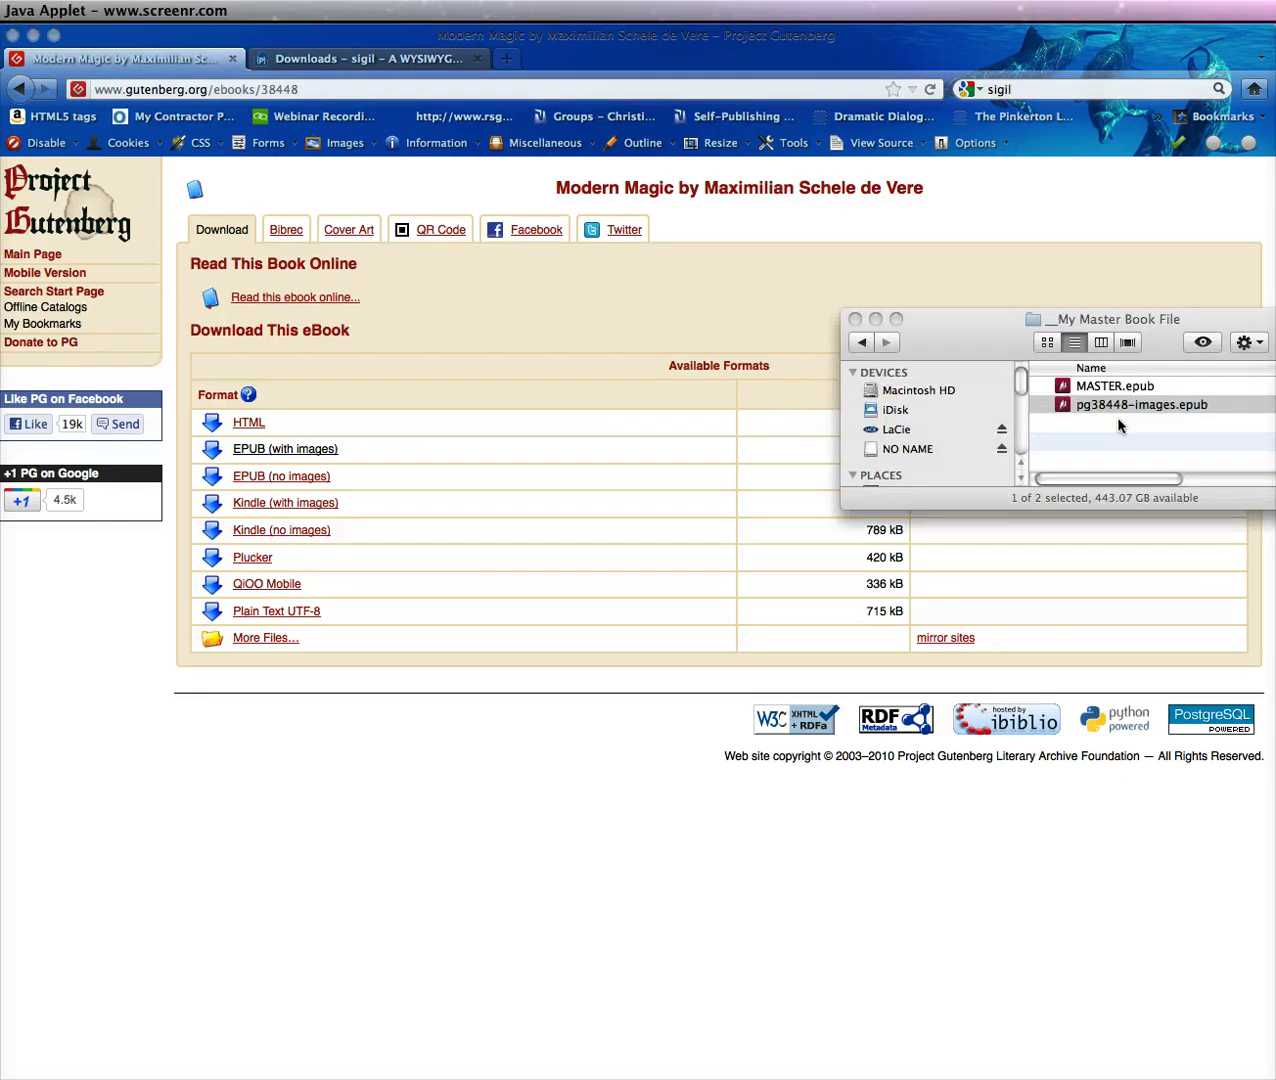
- Move the book folder window left and open pg38448-images.epub with Sigil
drag(986, 326, 909, 336)
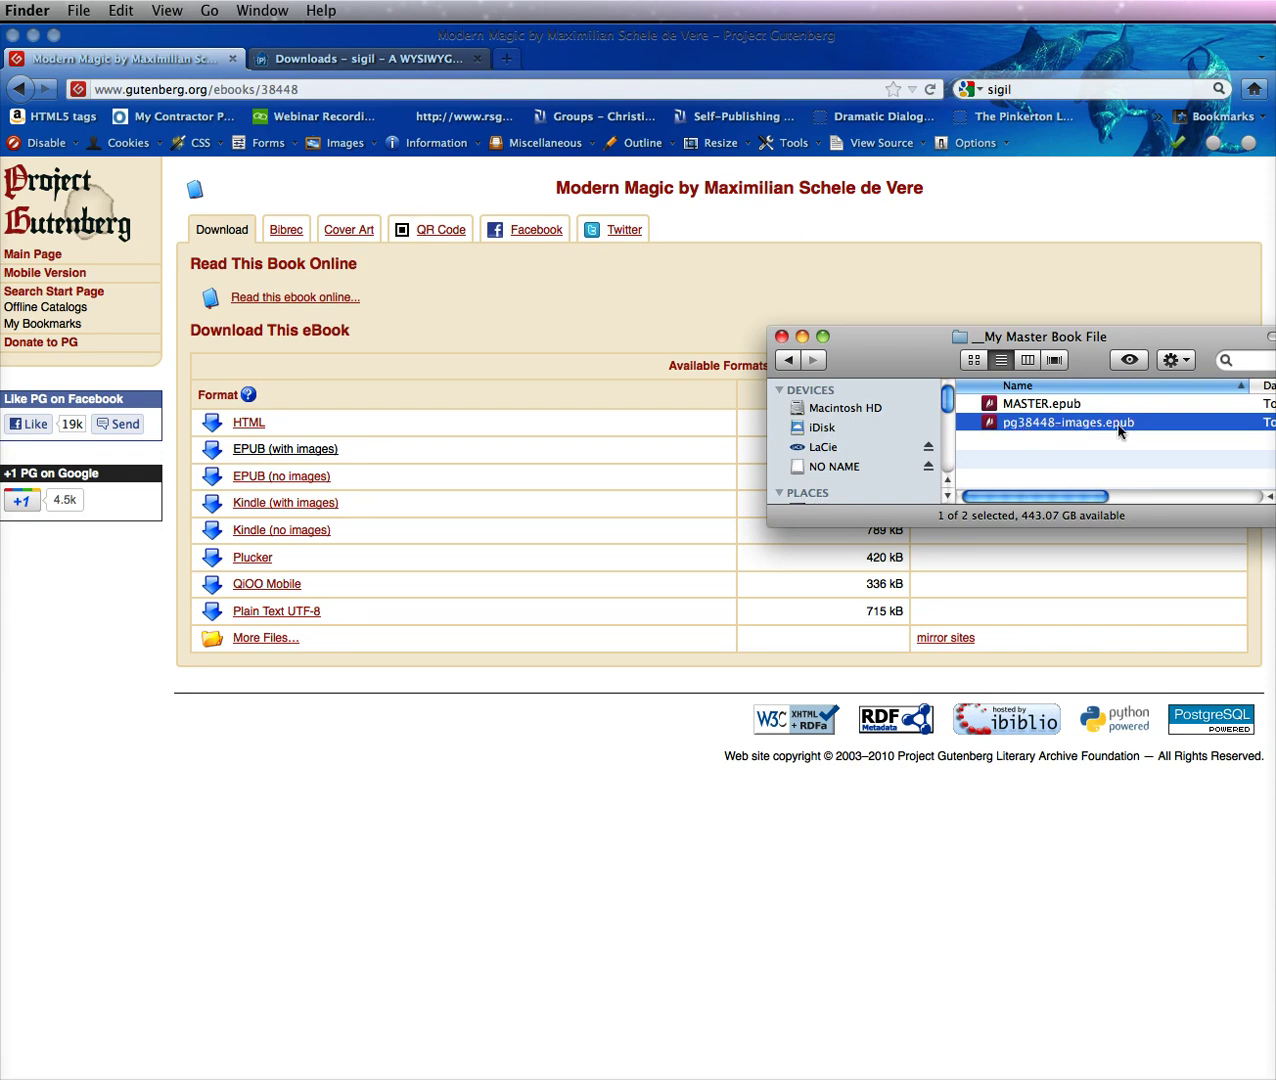
drag(915, 332, 213, 330)
right_click(322, 426)
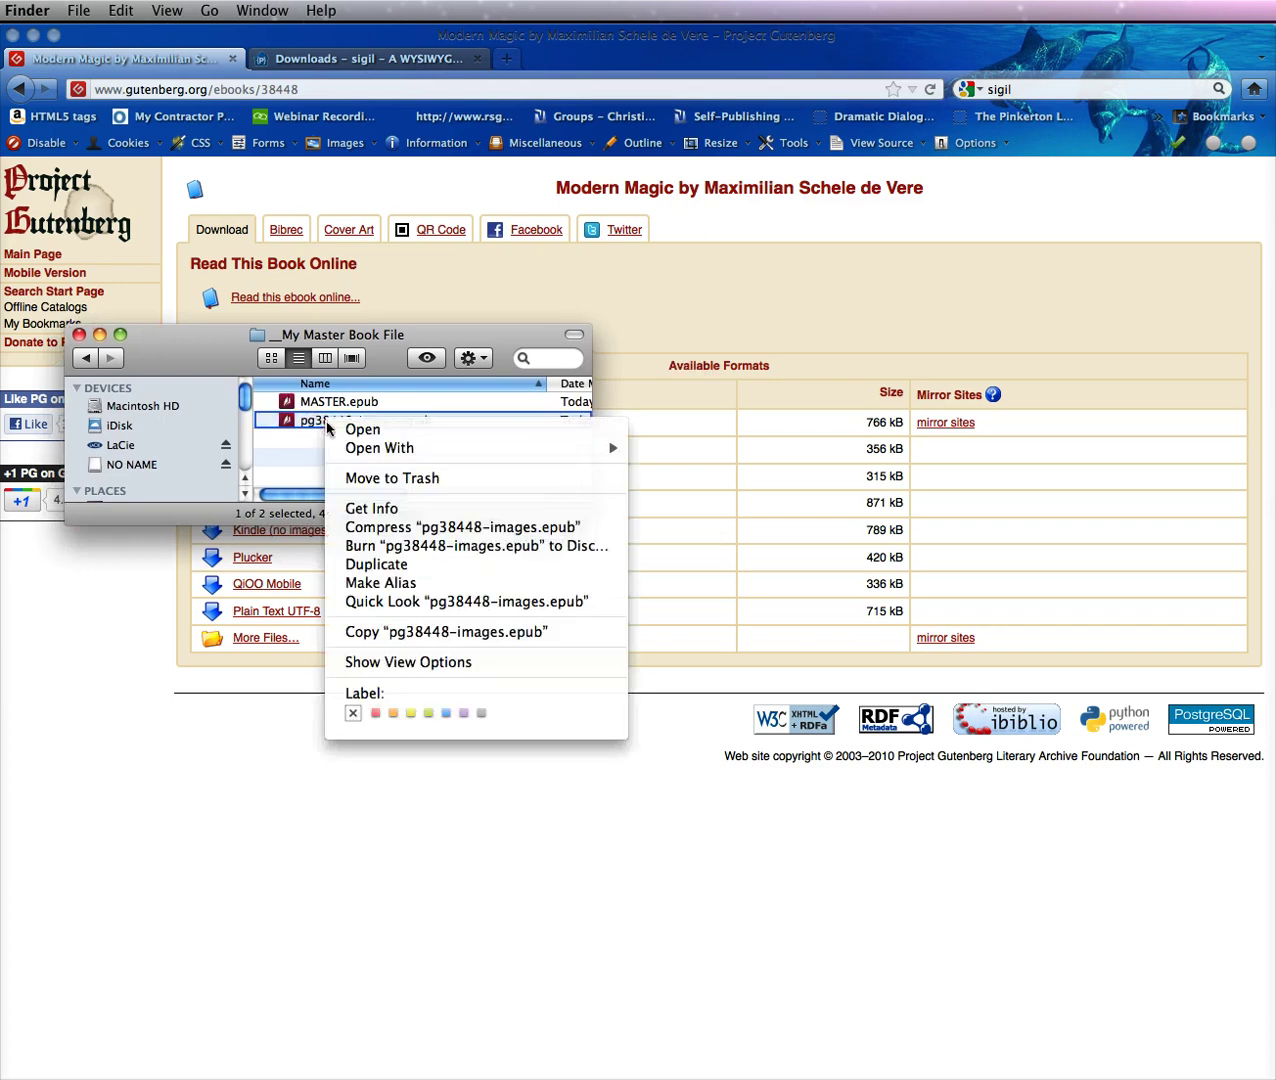
mouse_move(372, 452)
click(697, 522)
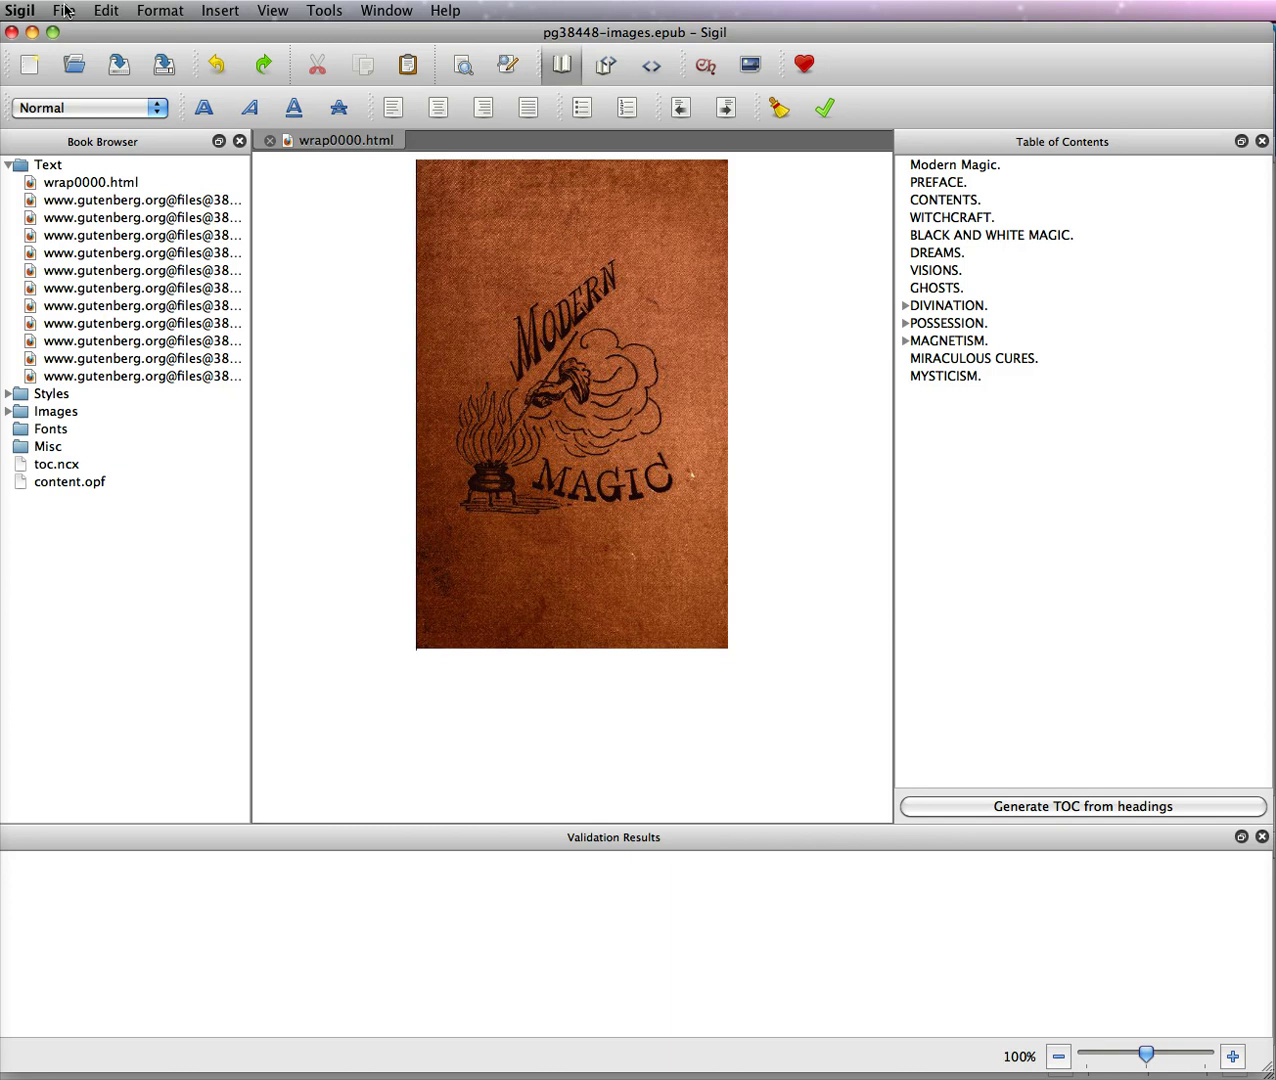
click(64, 10)
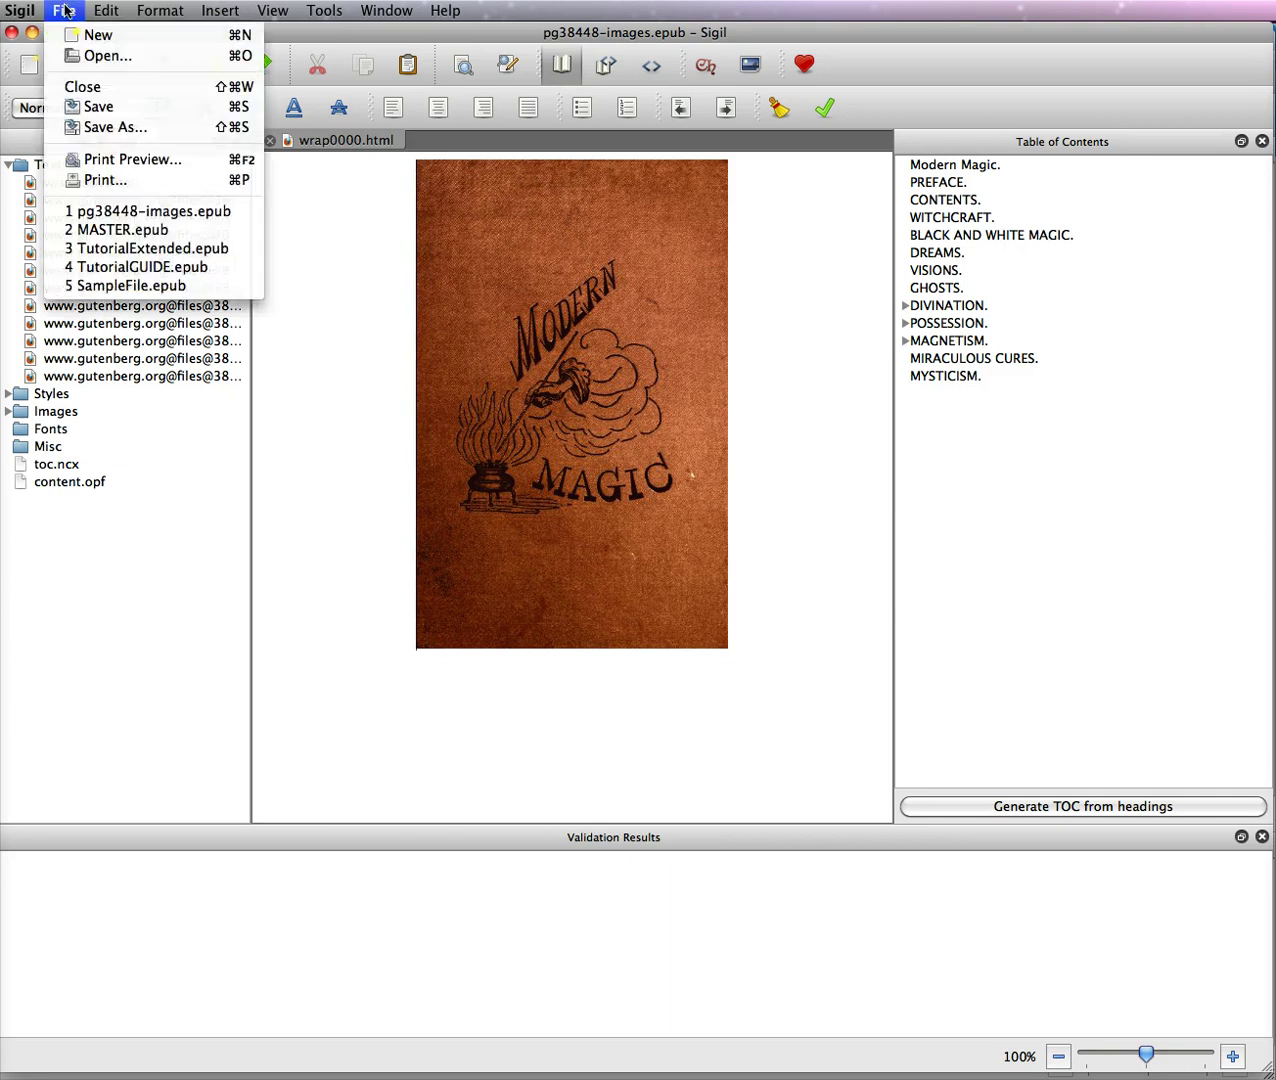
click(92, 56)
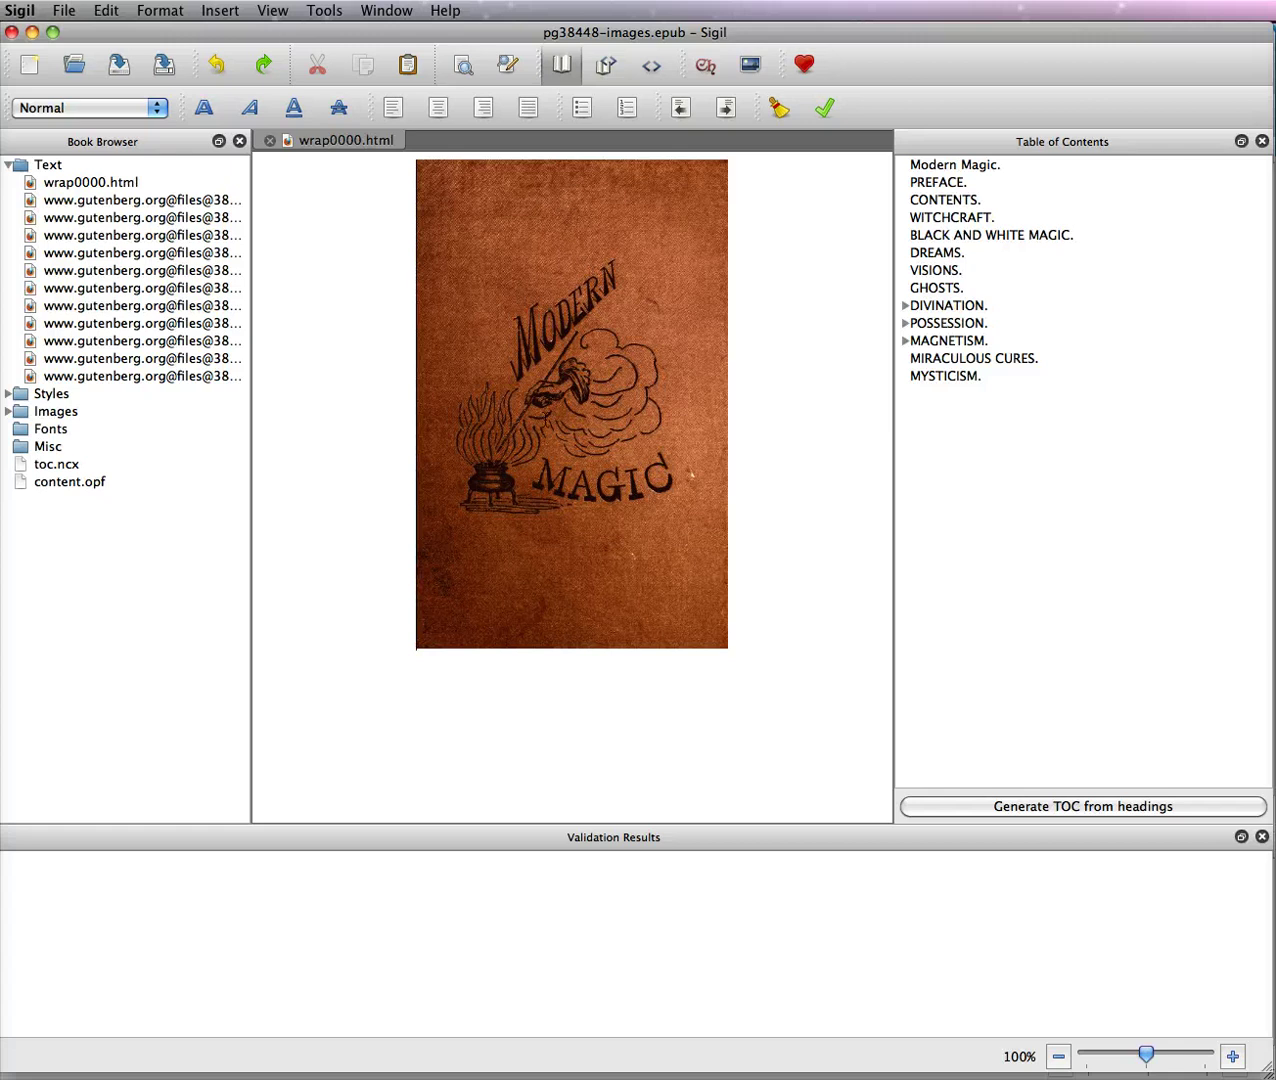
- Rename wrap0000.html in the Book Browser to cover.html
click(70, 183)
right_click(81, 185)
click(130, 266)
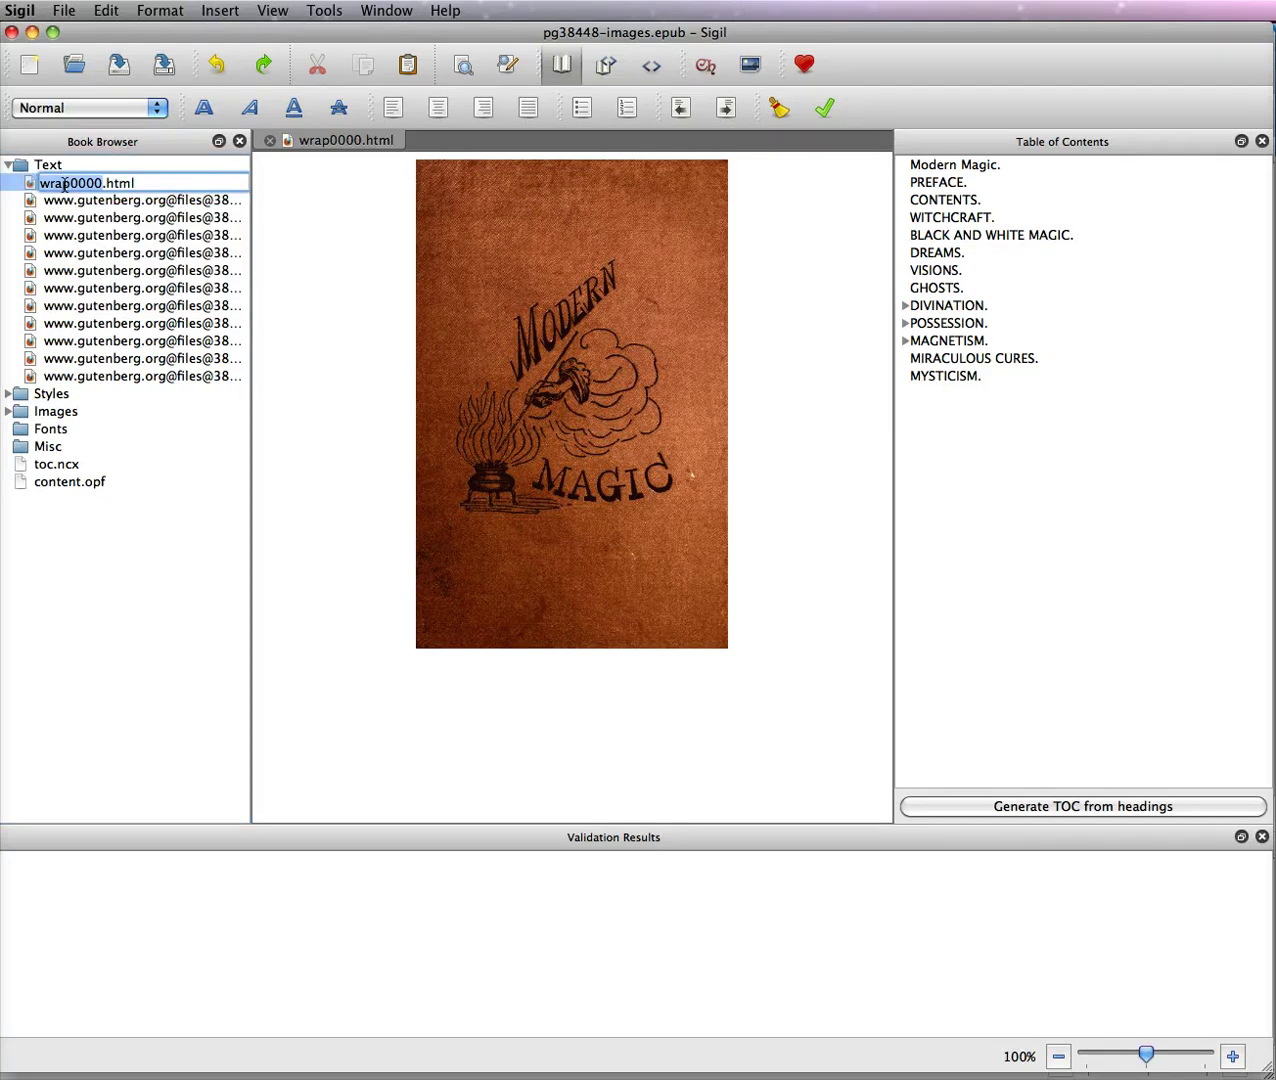
text(cover)
key(Return)
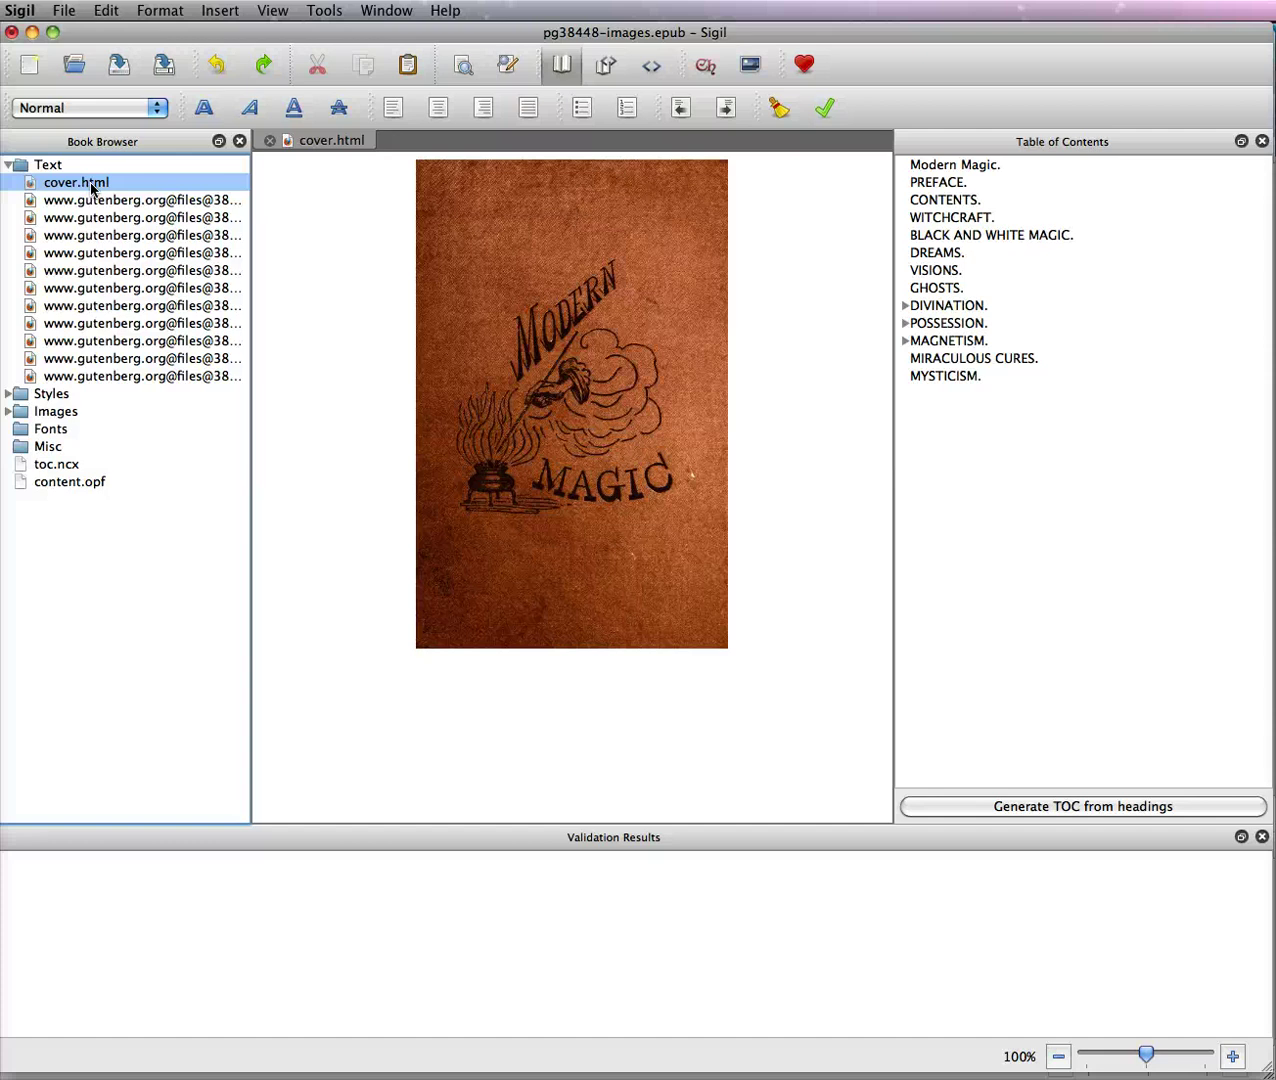
- Open the first gutenberg.org text file, read through it, and return to its top
double_click(108, 201)
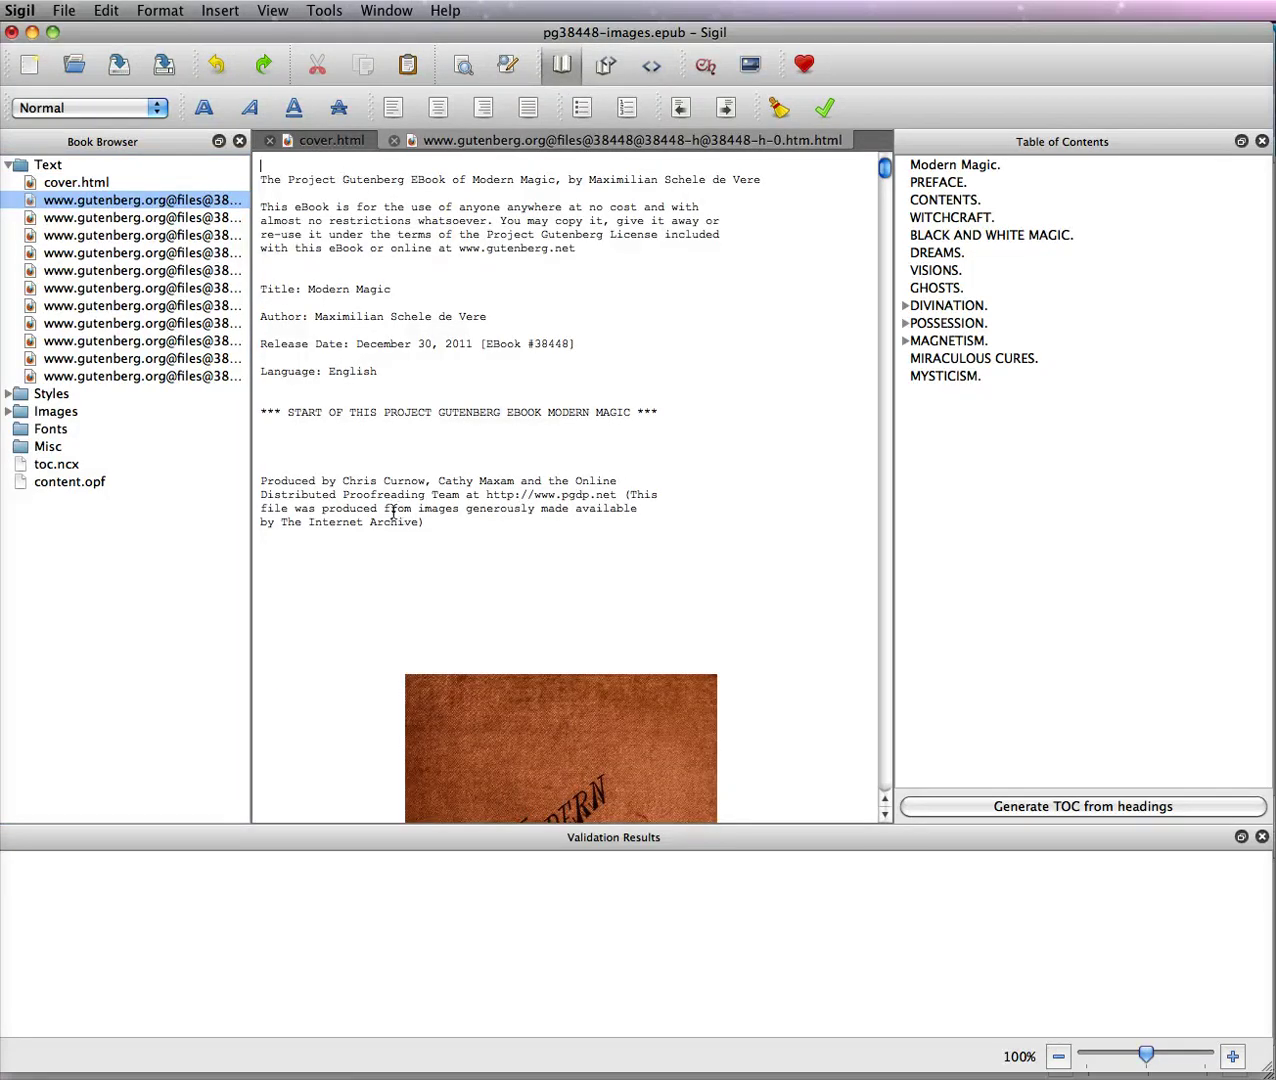
scroll(421, 549, down, 5)
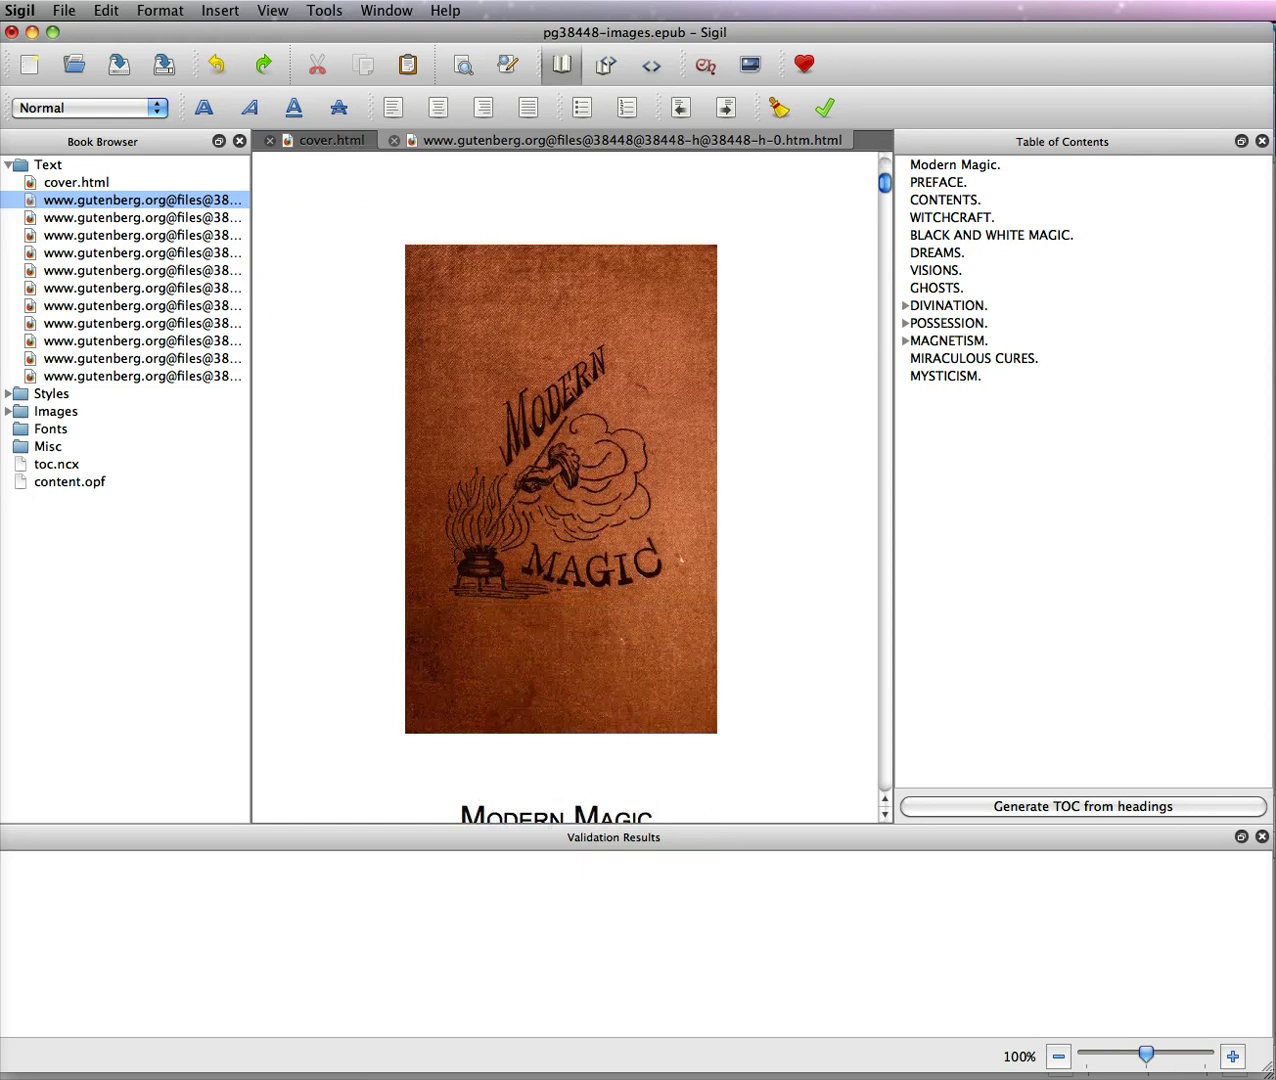
scroll(453, 553, down, 7)
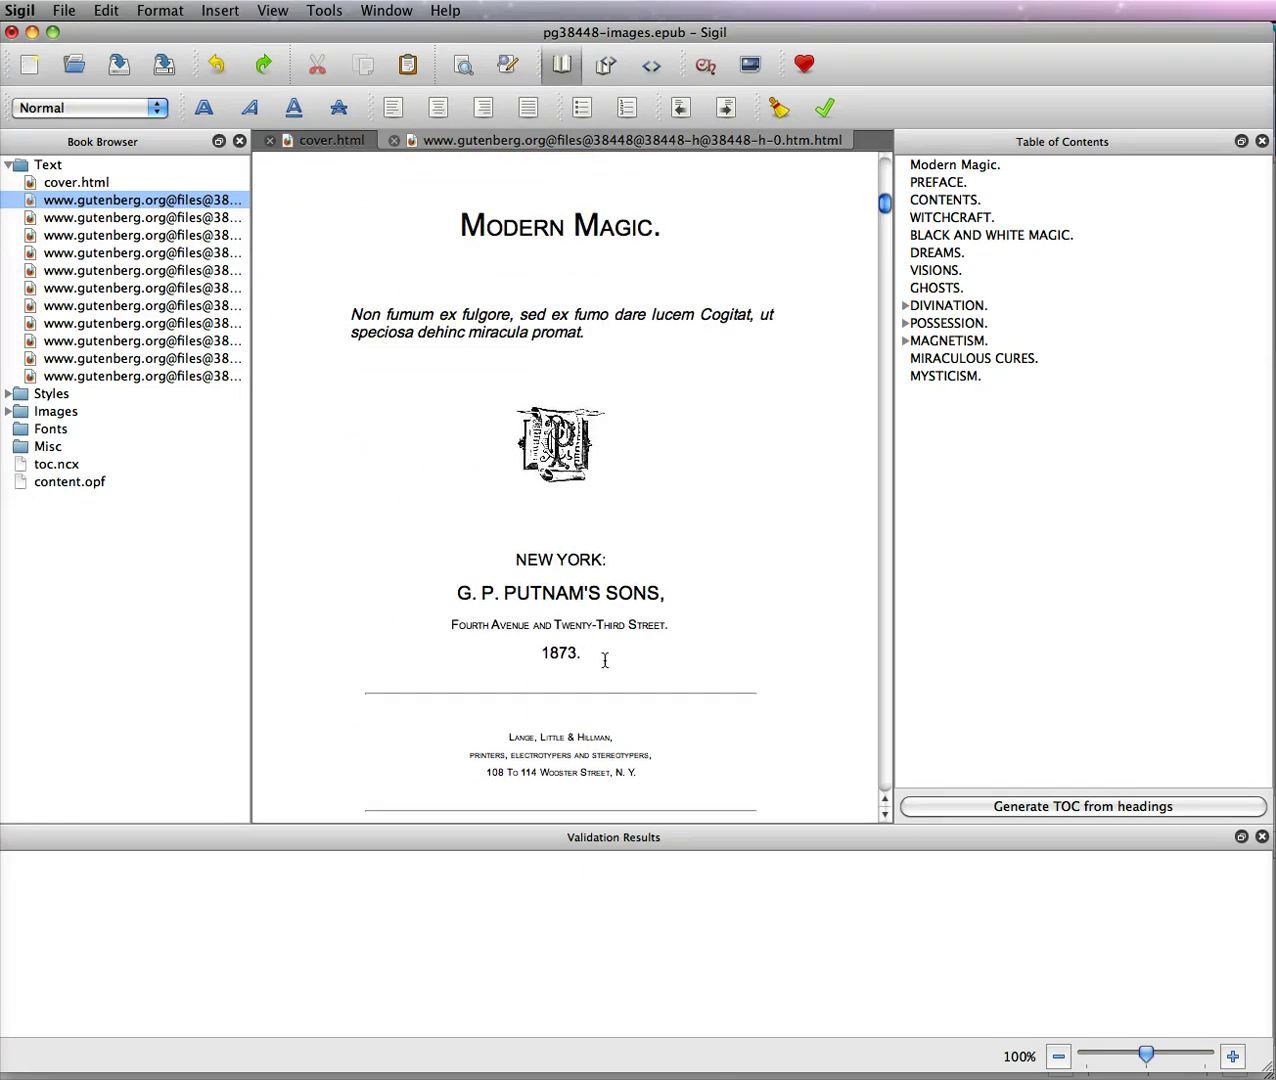
scroll(604, 660, down, 1)
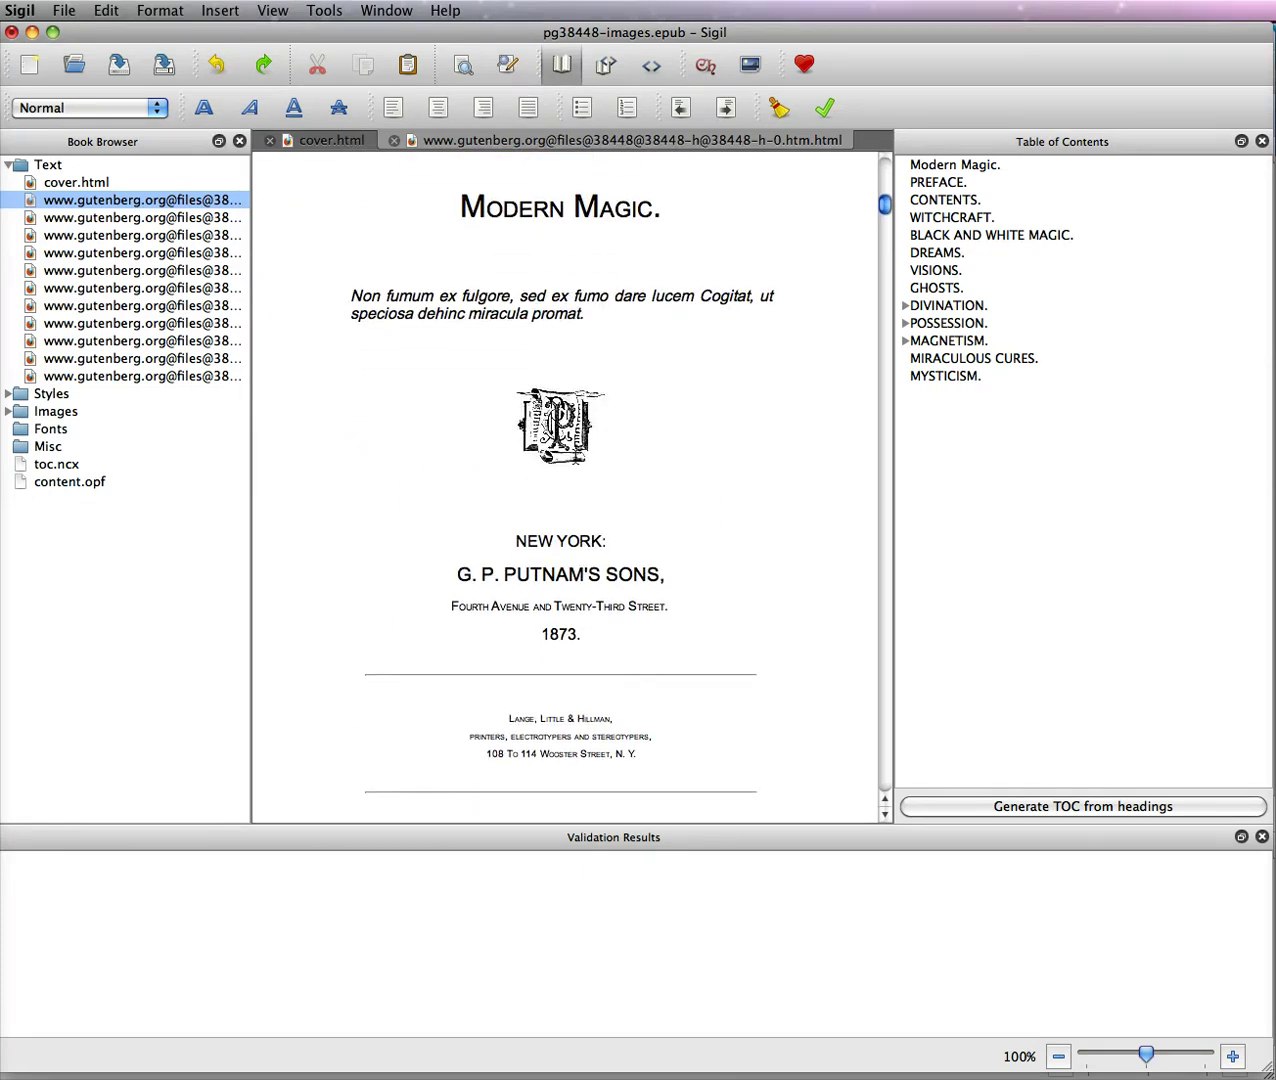
scroll(711, 493, down, 8)
scroll(578, 231, down, 20)
scroll(588, 445, down, 5)
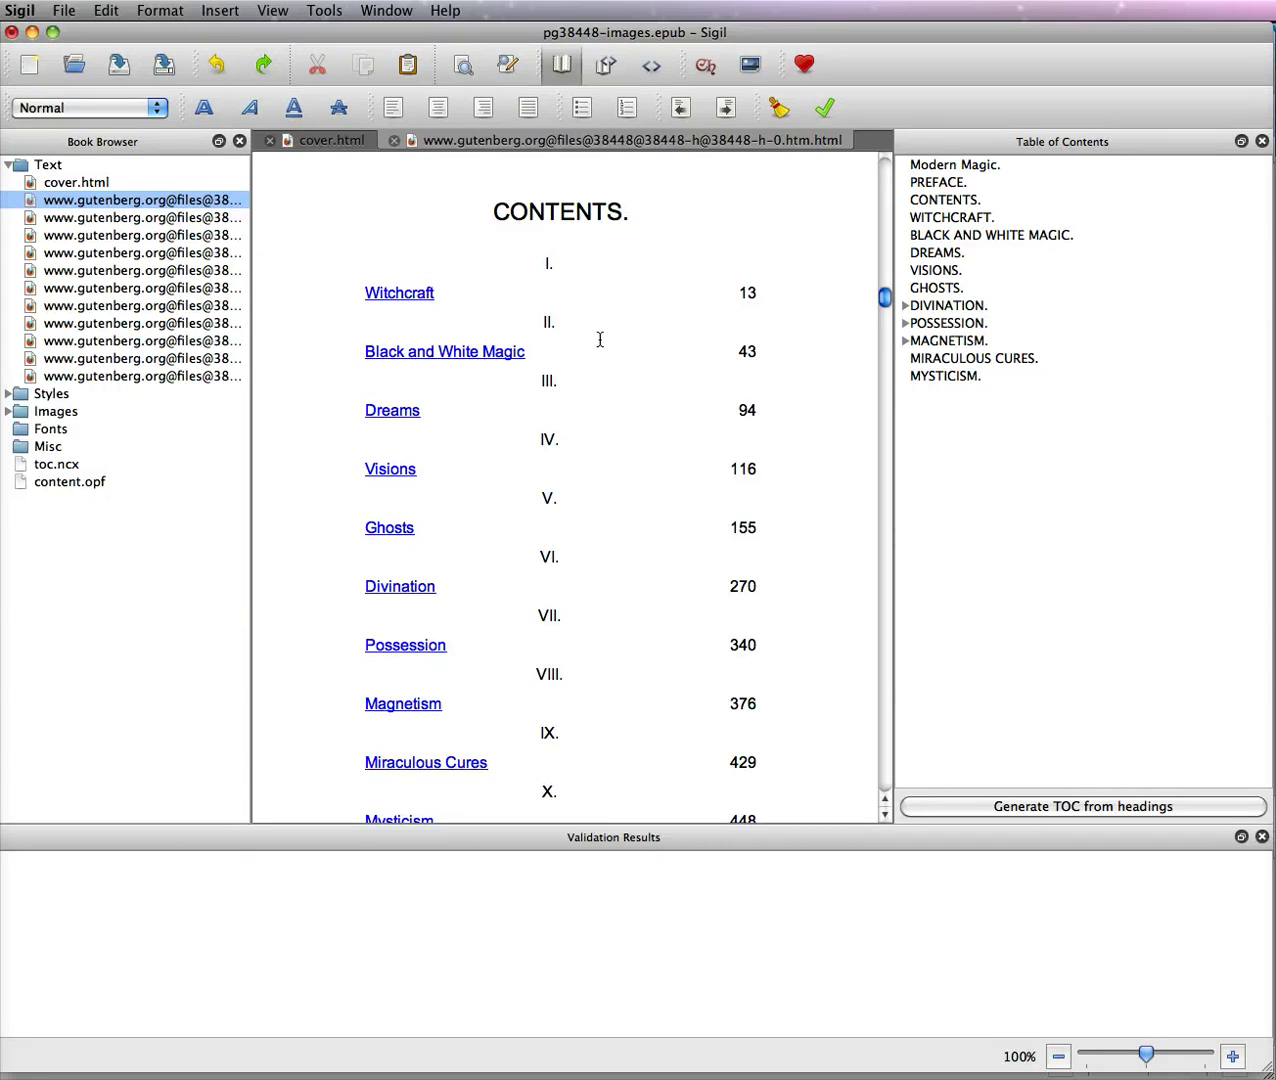
scroll(600, 339, down, 20)
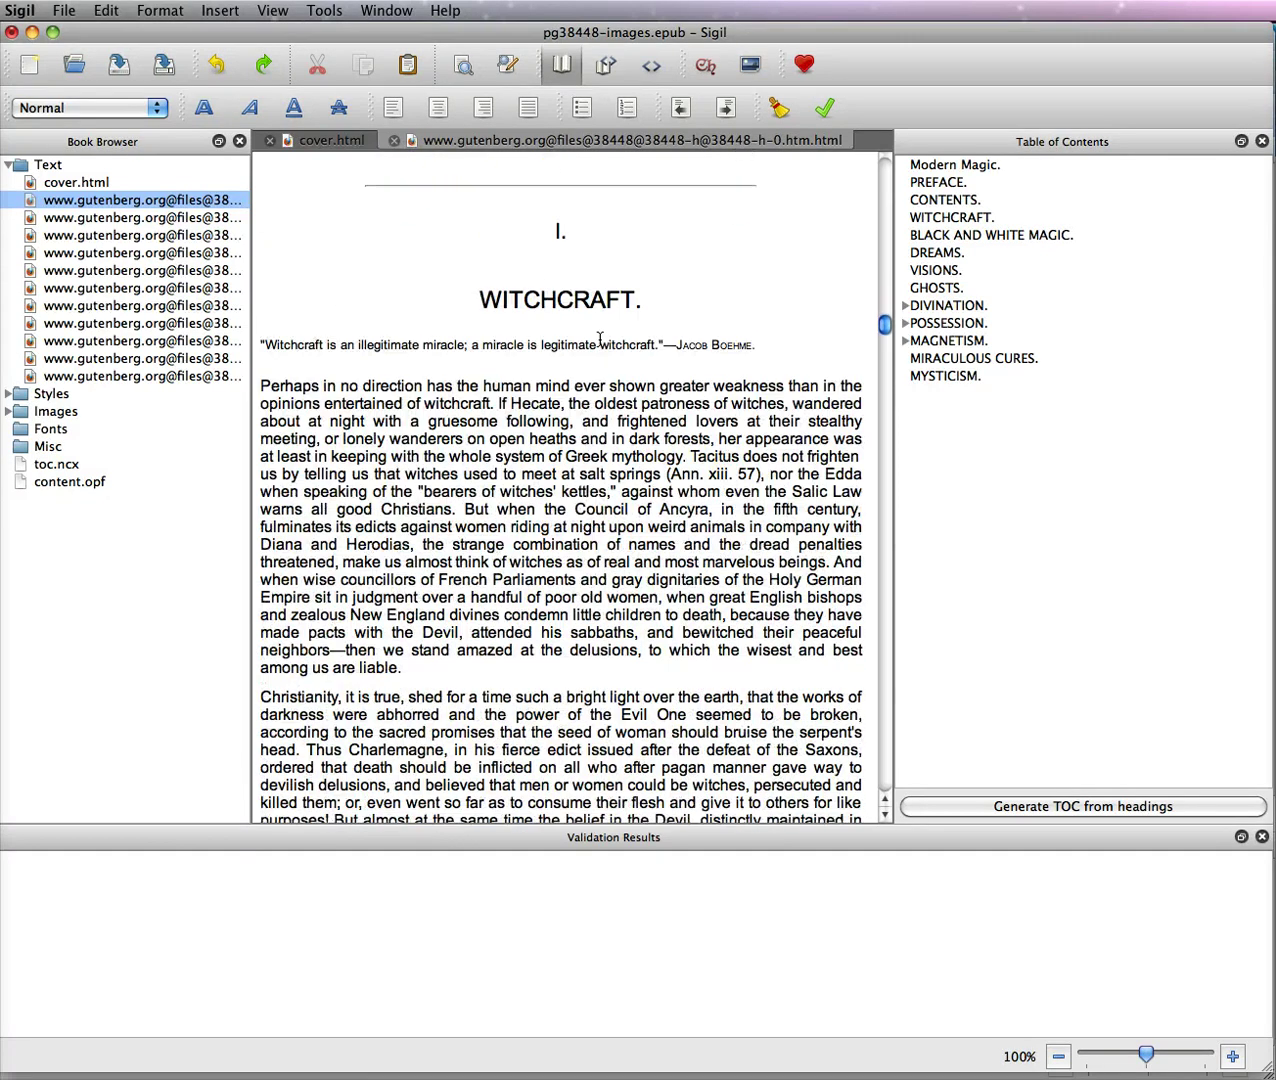
scroll(600, 339, down, 20)
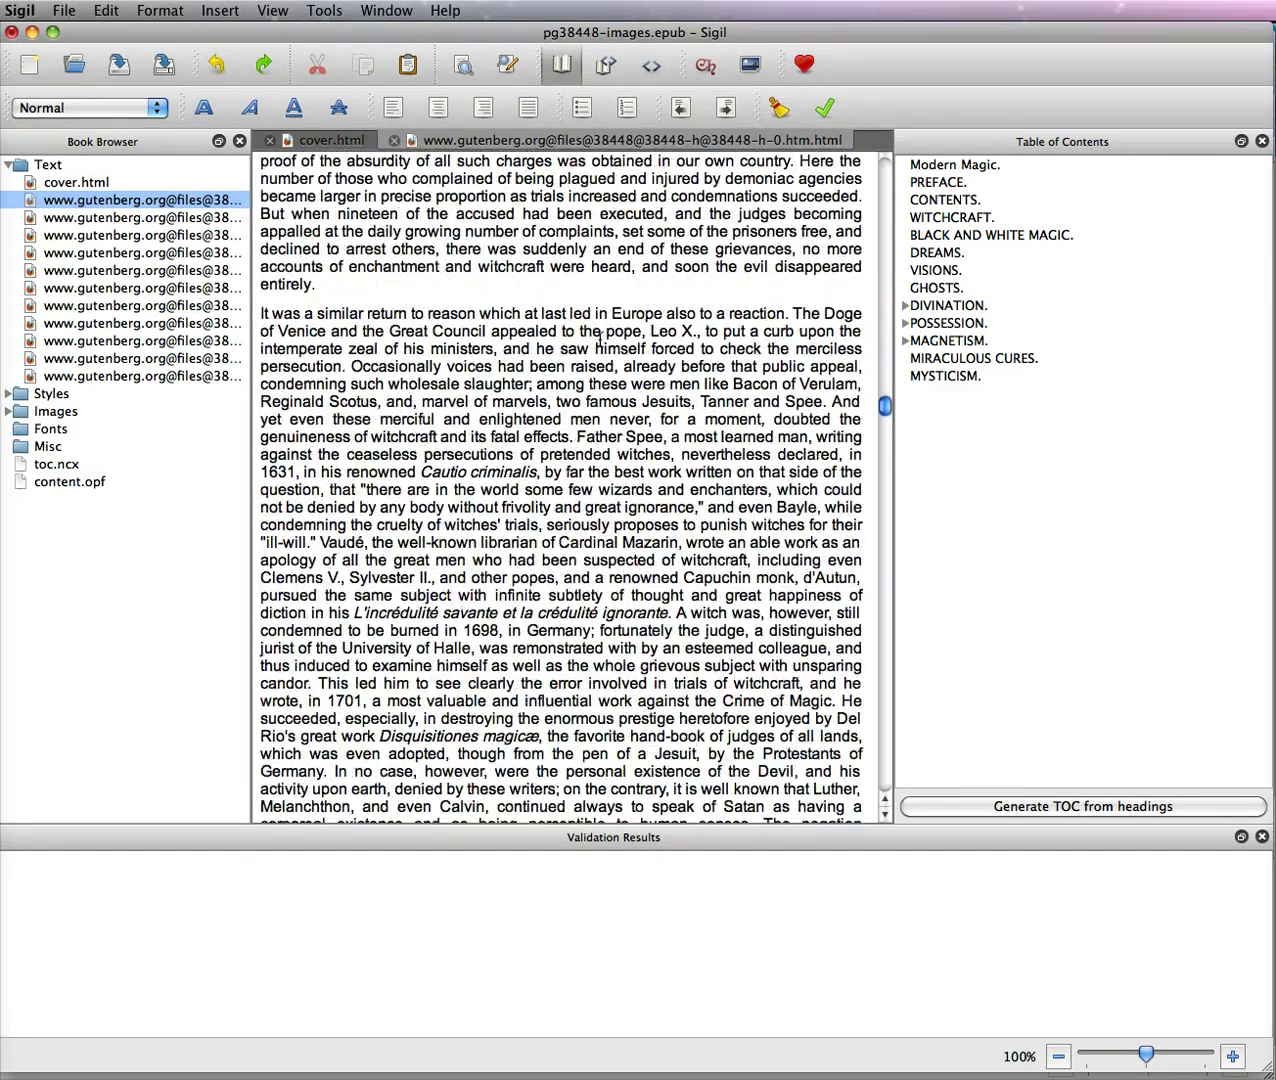
scroll(600, 339, down, 20)
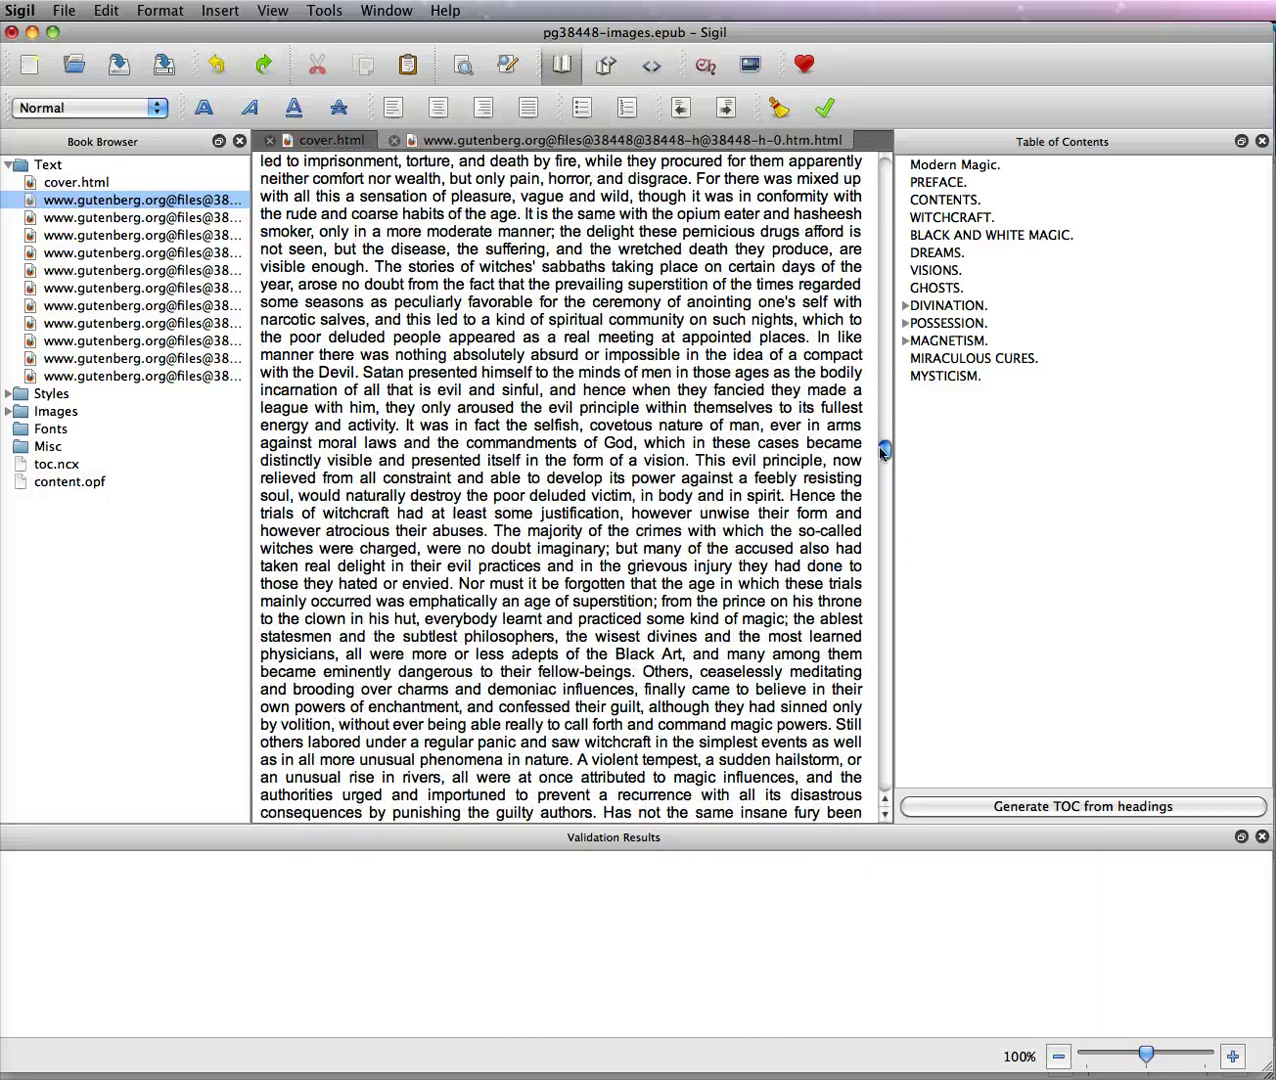
scroll(880, 452, down, 20)
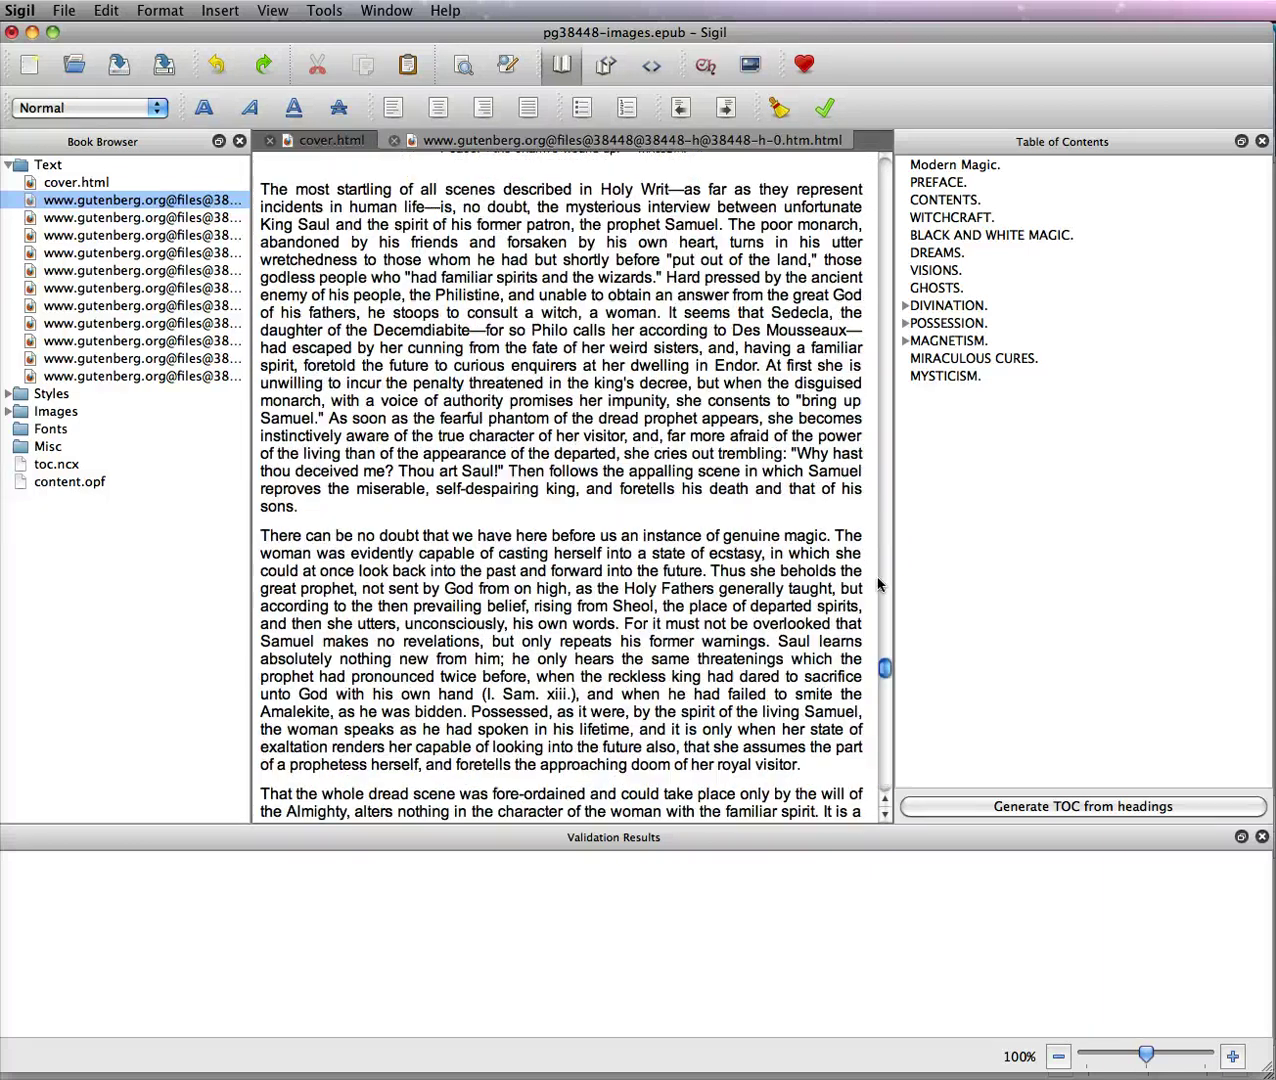
key(Home)
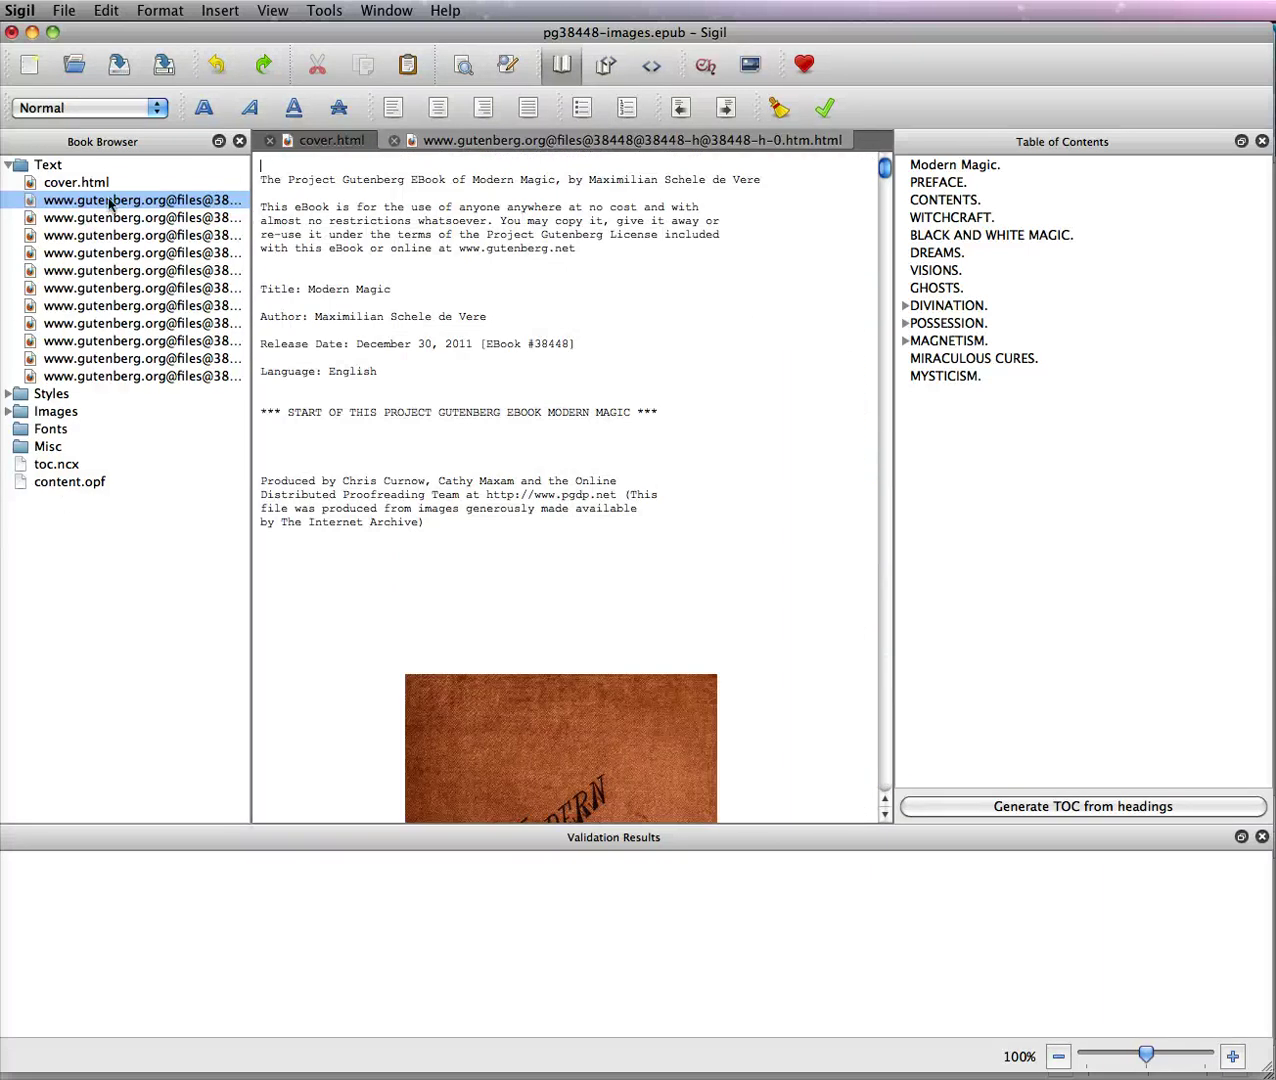
- Rename the long gutenberg.org text file to copy.html
right_click(110, 203)
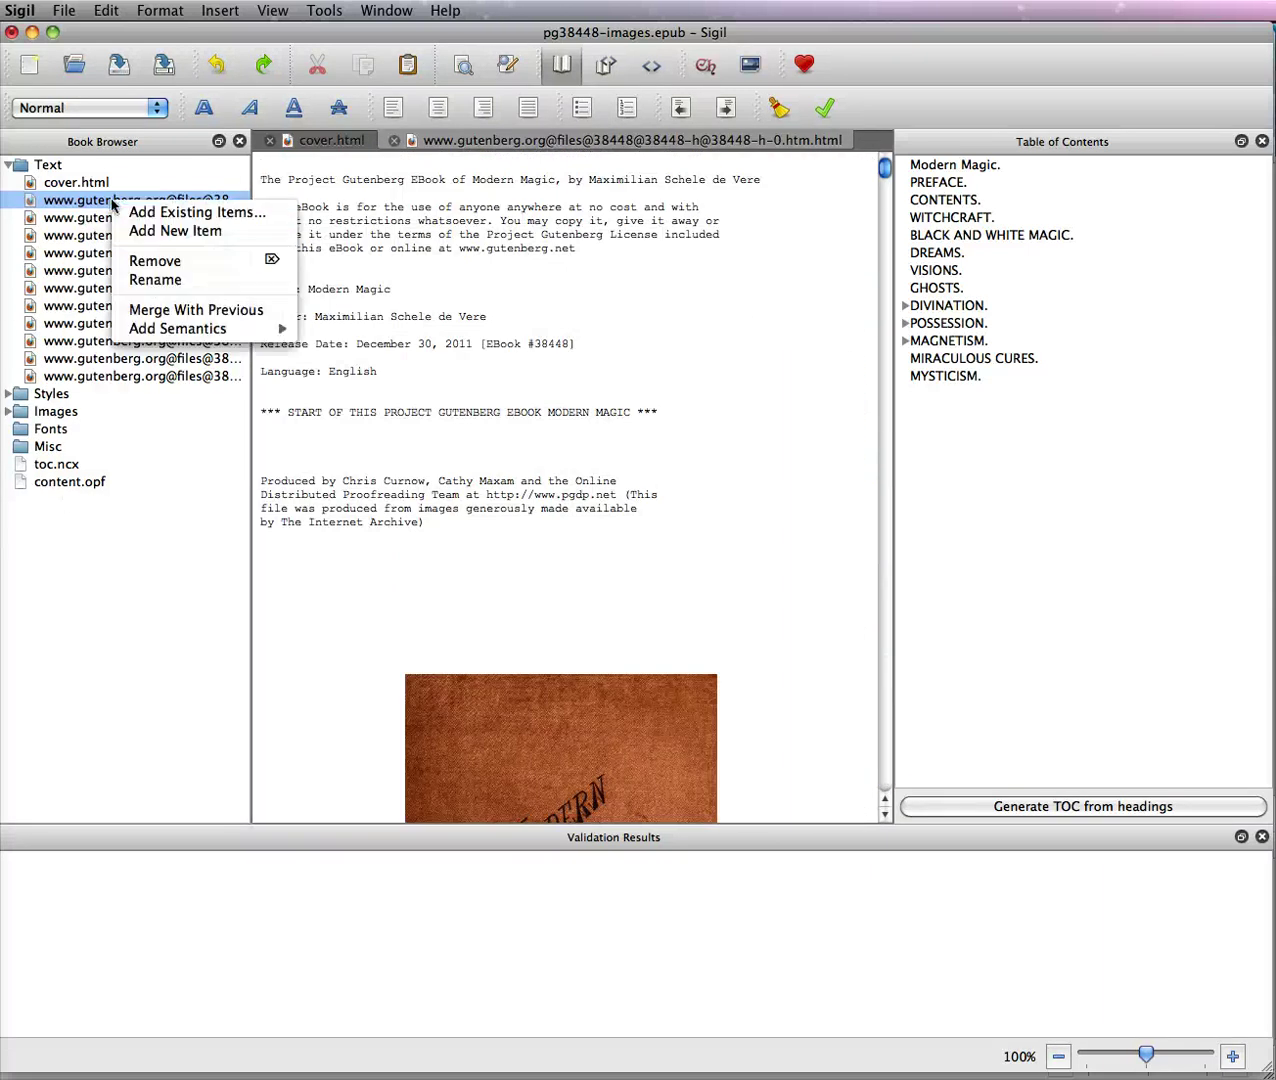
click(141, 281)
click(141, 201)
double_click(205, 201)
key(super+a)
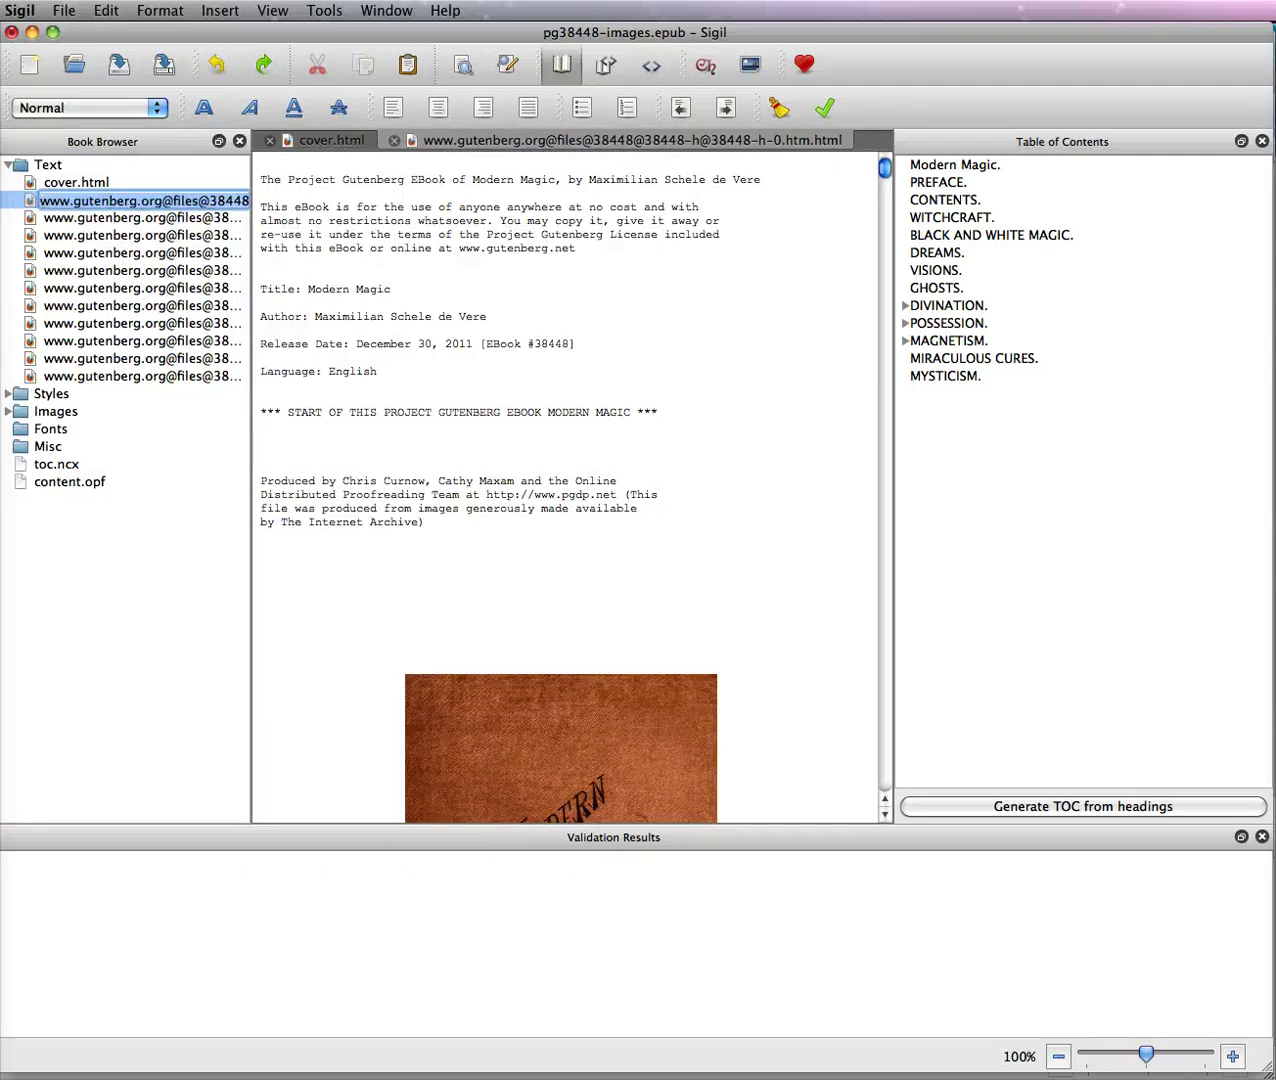
text(copy.html)
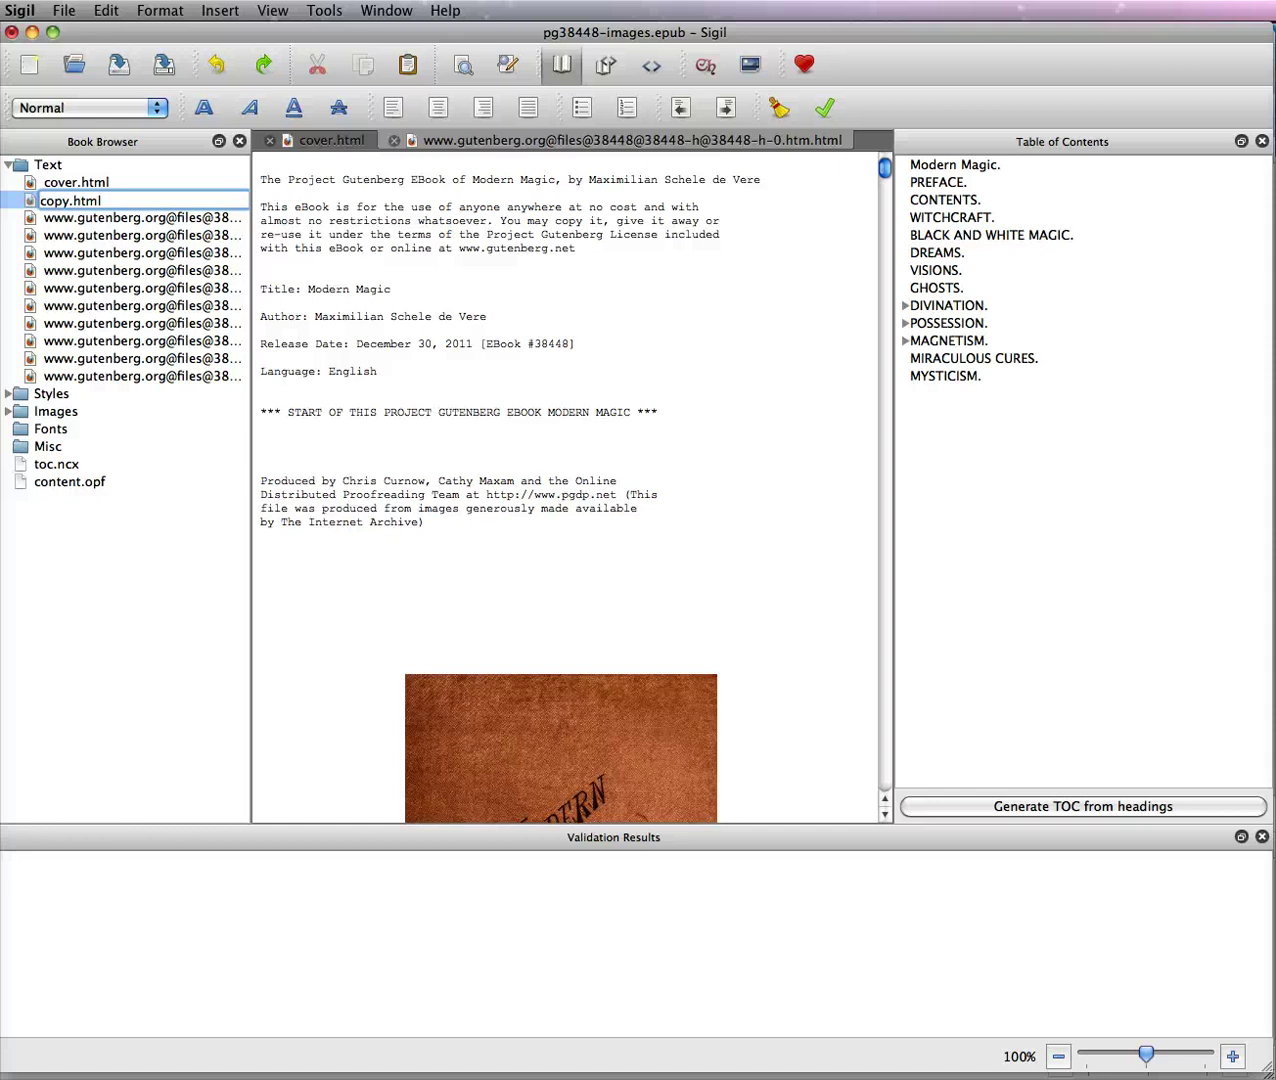
key(Return)
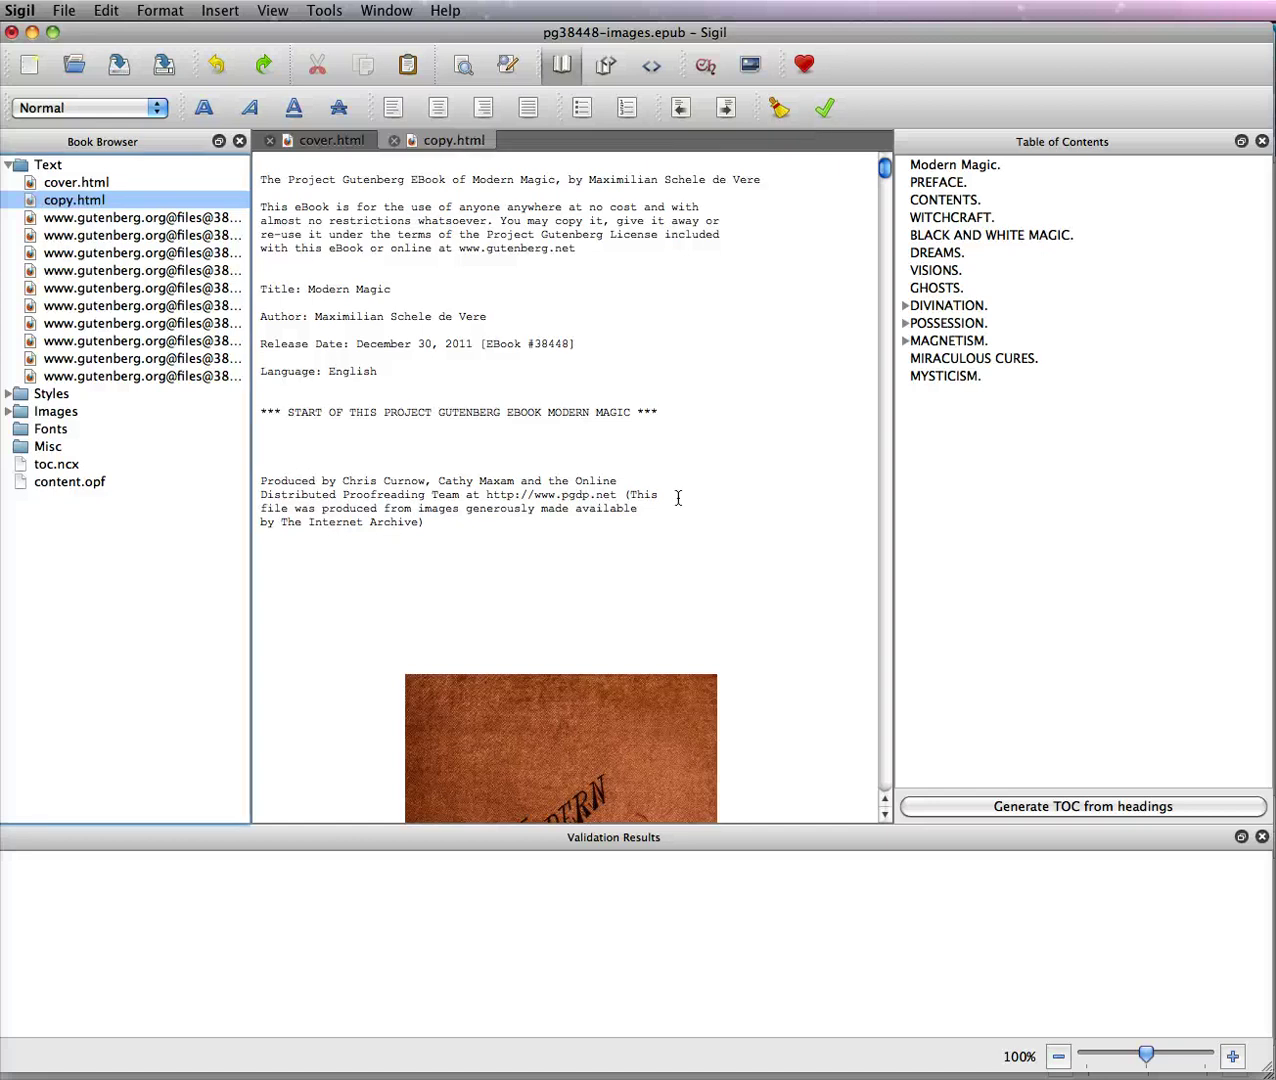
scroll(714, 525, down, 10)
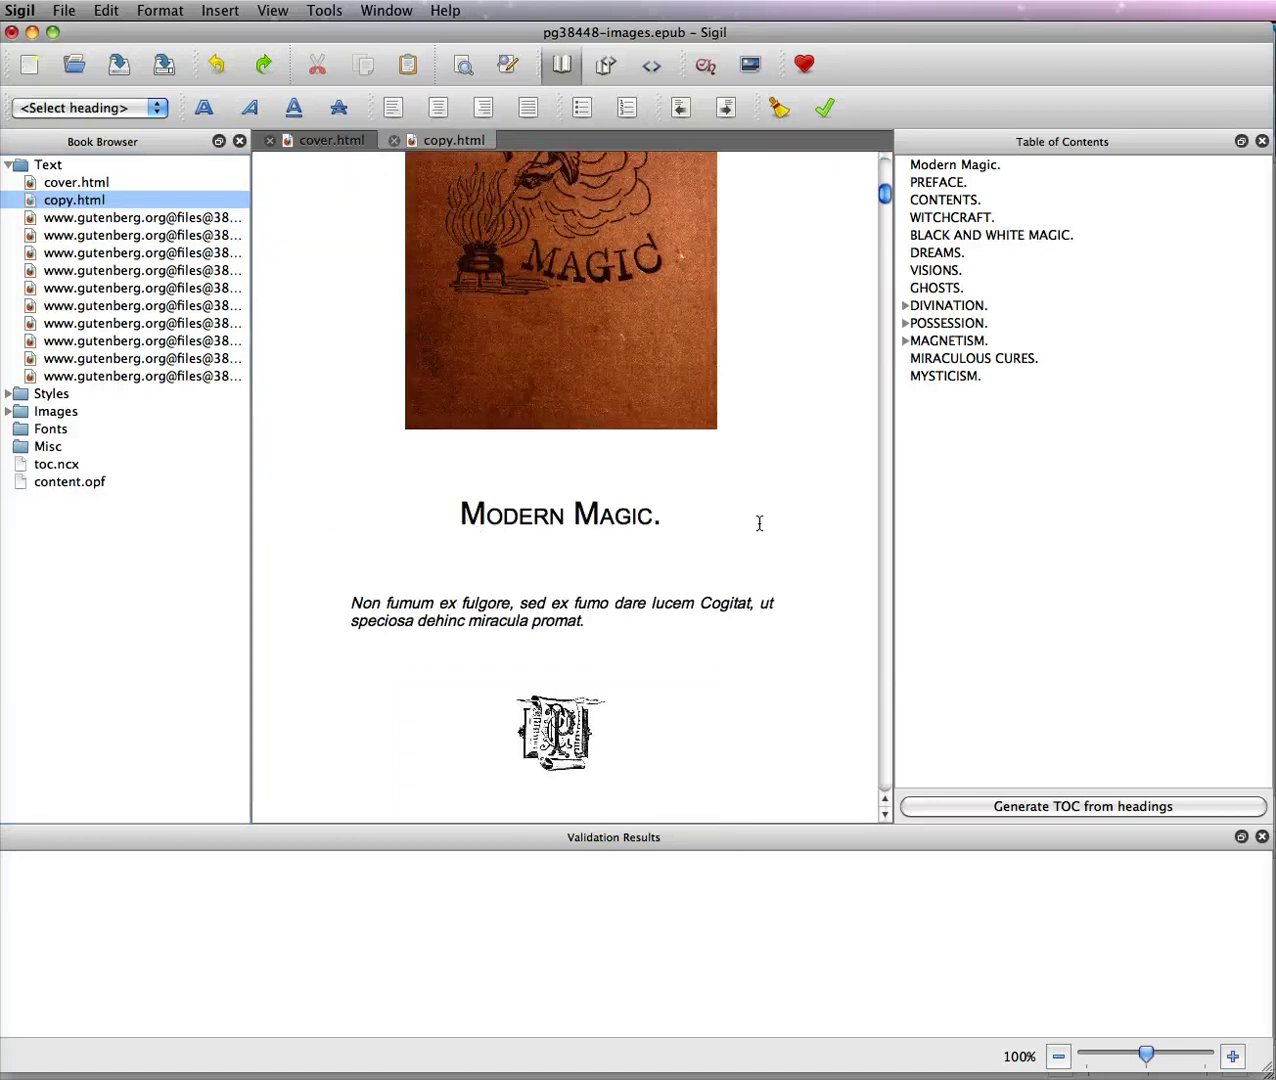
scroll(758, 521, down, 3)
scroll(721, 527, up, 5)
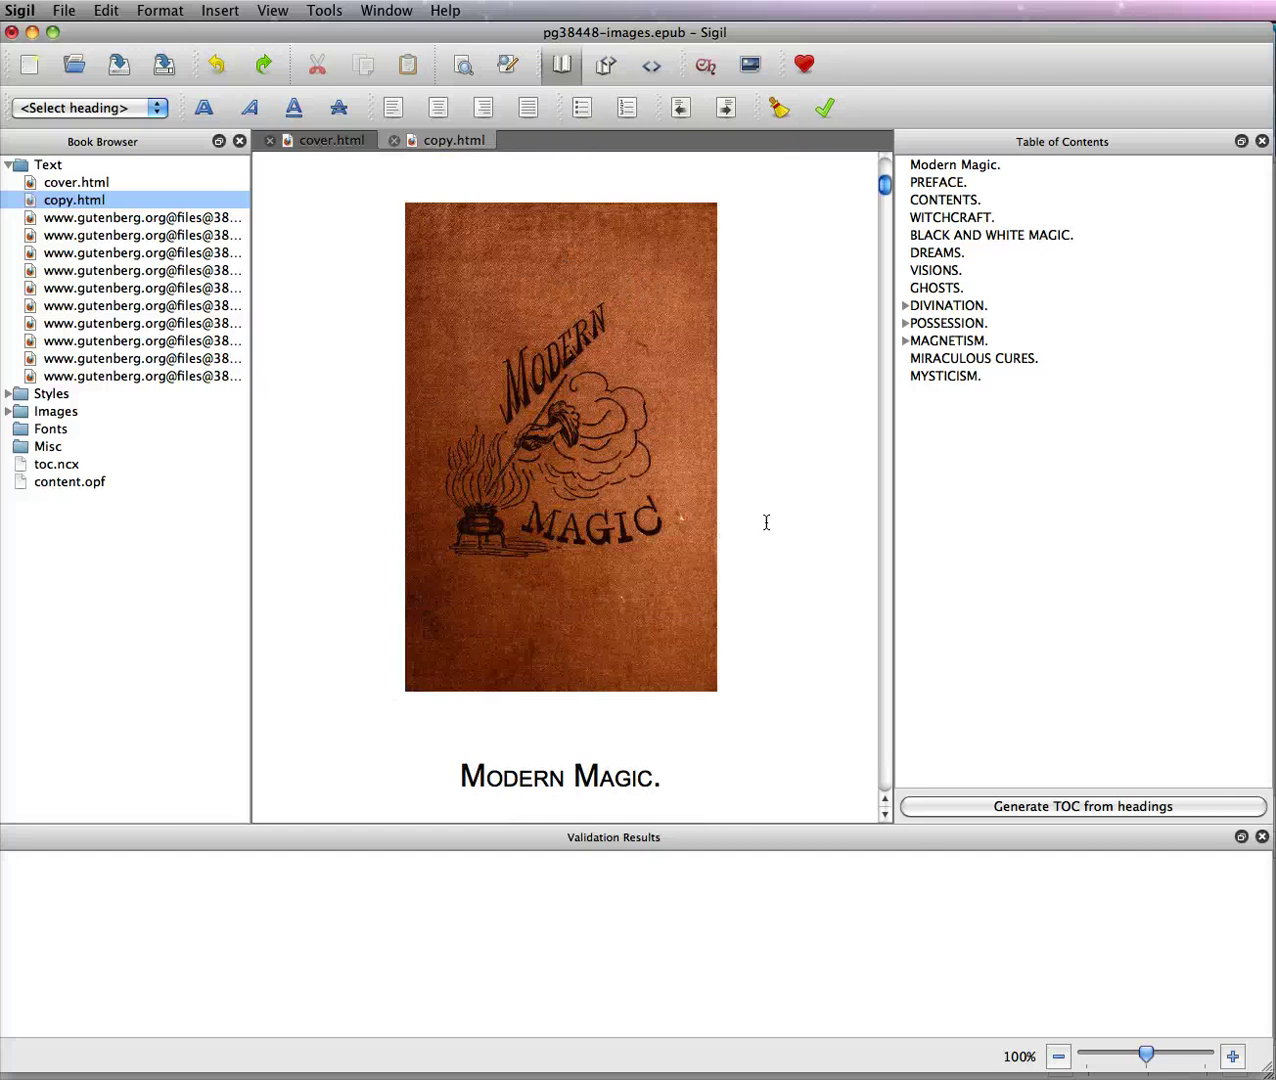
scroll(320, 295, down, 8)
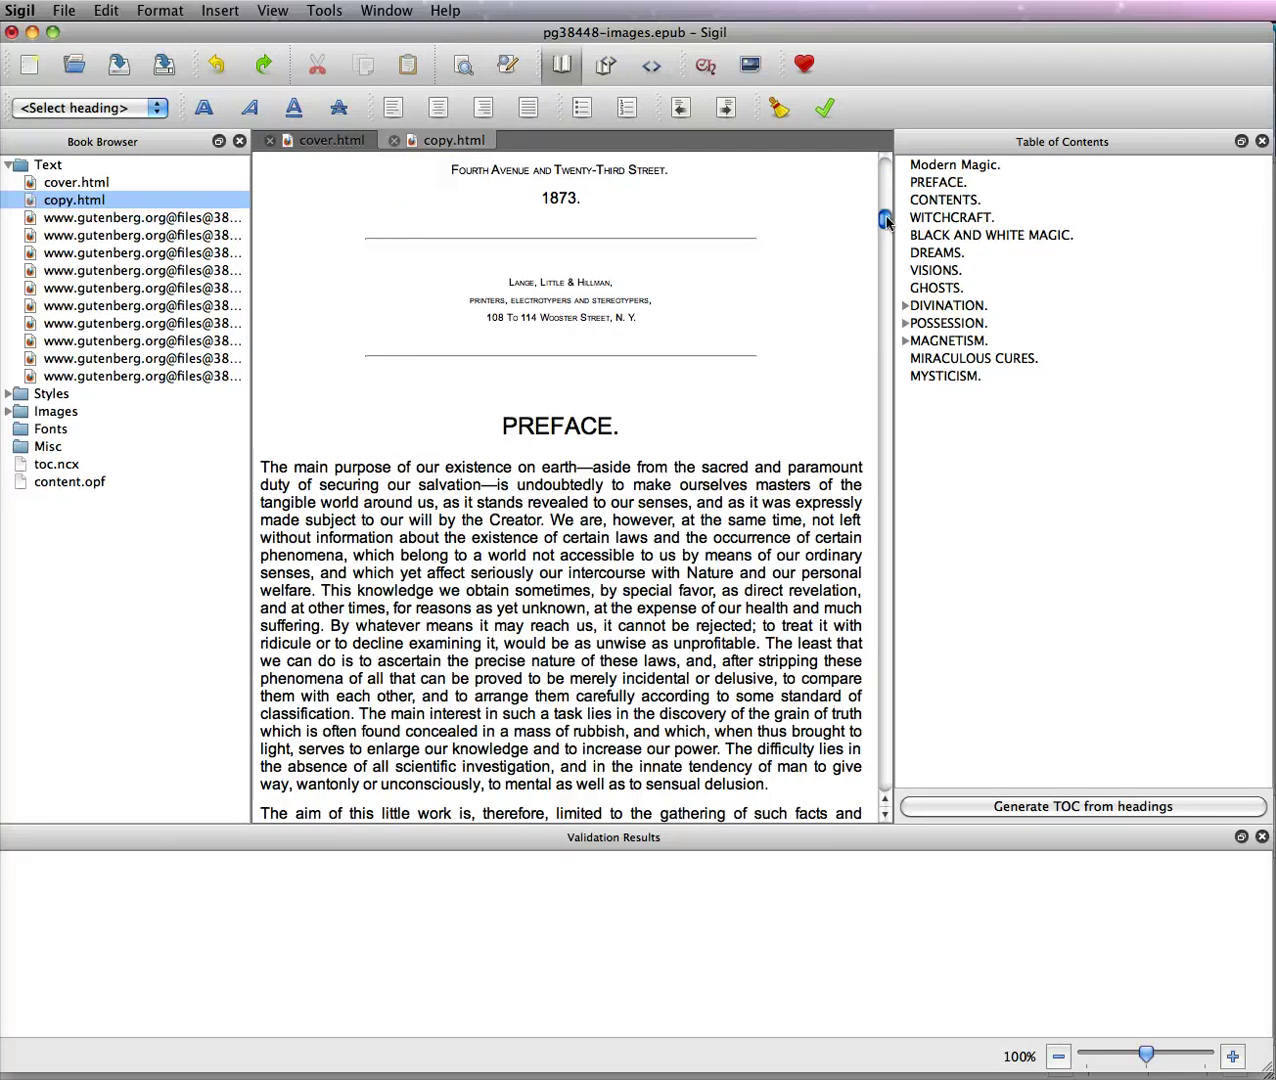
scroll(885, 218, up, 3)
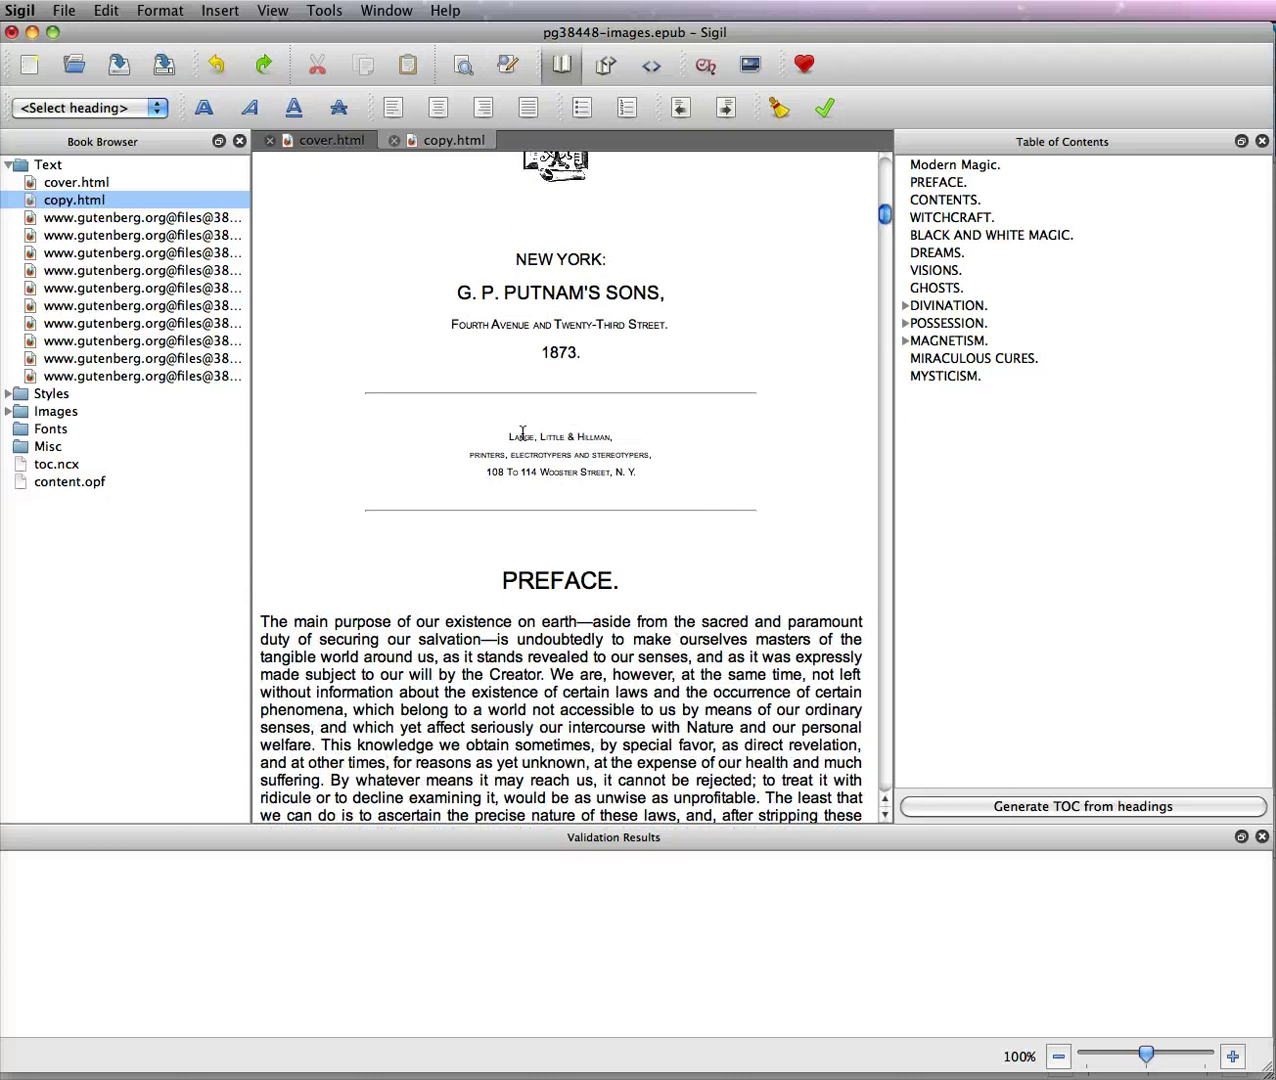
- Select the three printer credit lines, switch to Code View, and zoom the code to 152%
drag(505, 438, 648, 473)
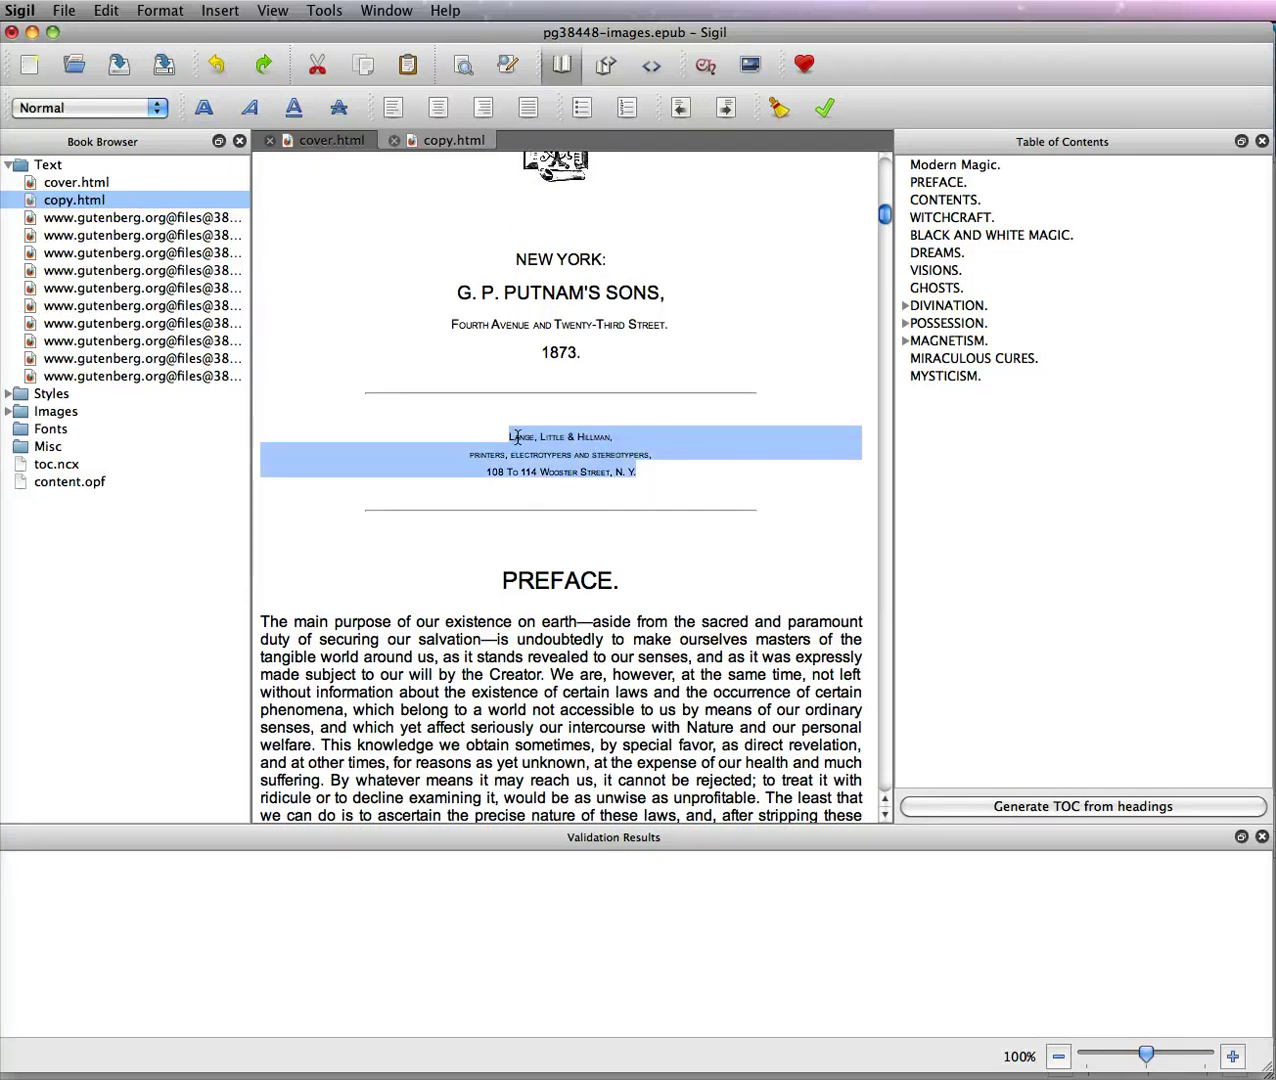
click(653, 67)
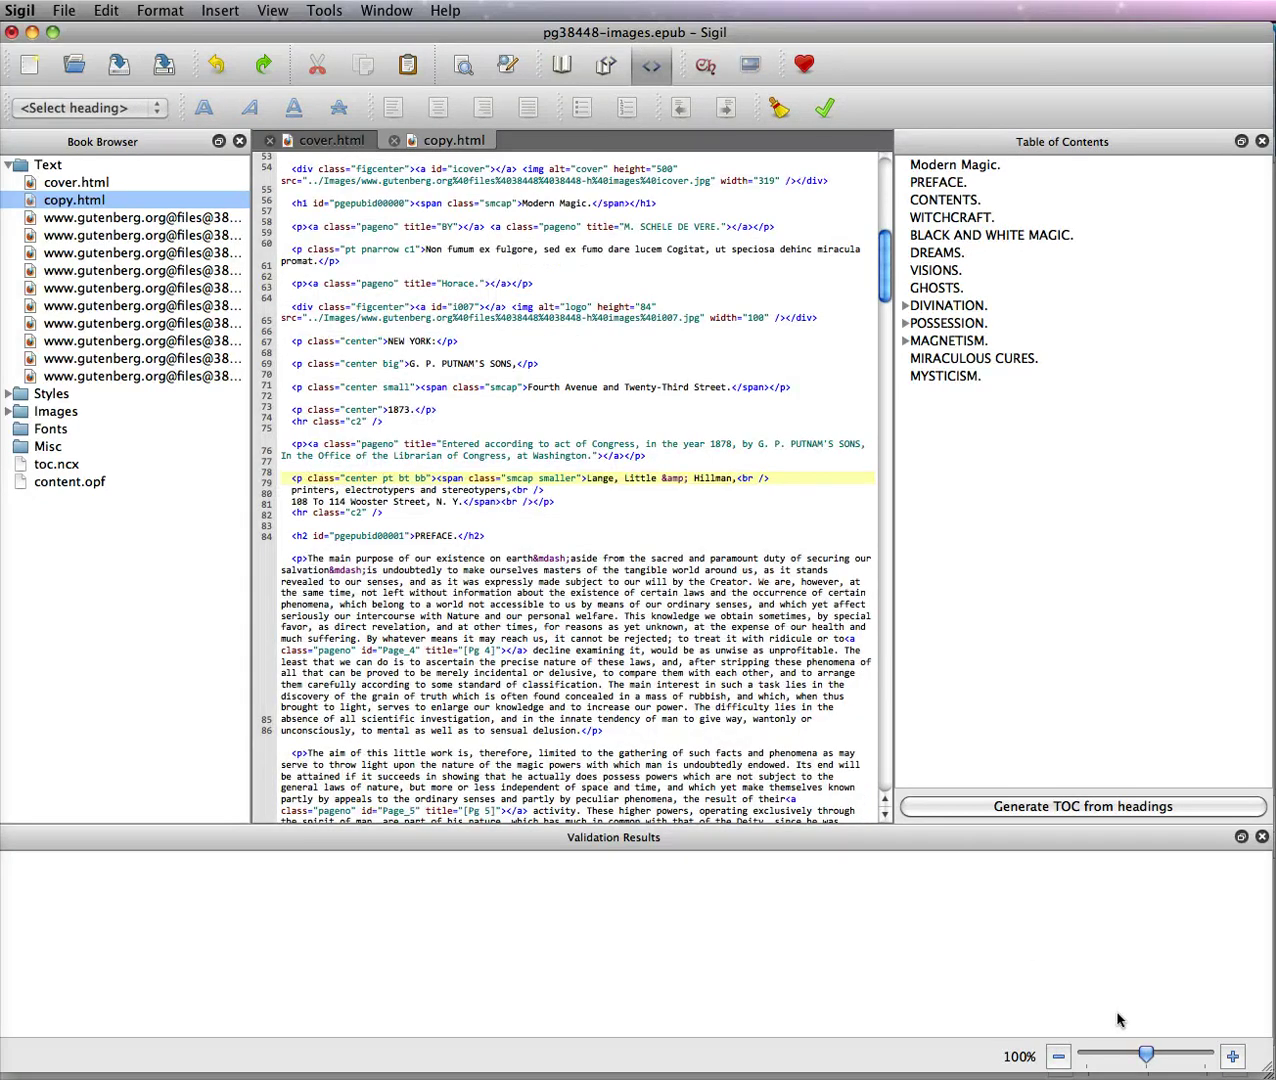
drag(1146, 1056, 1153, 1058)
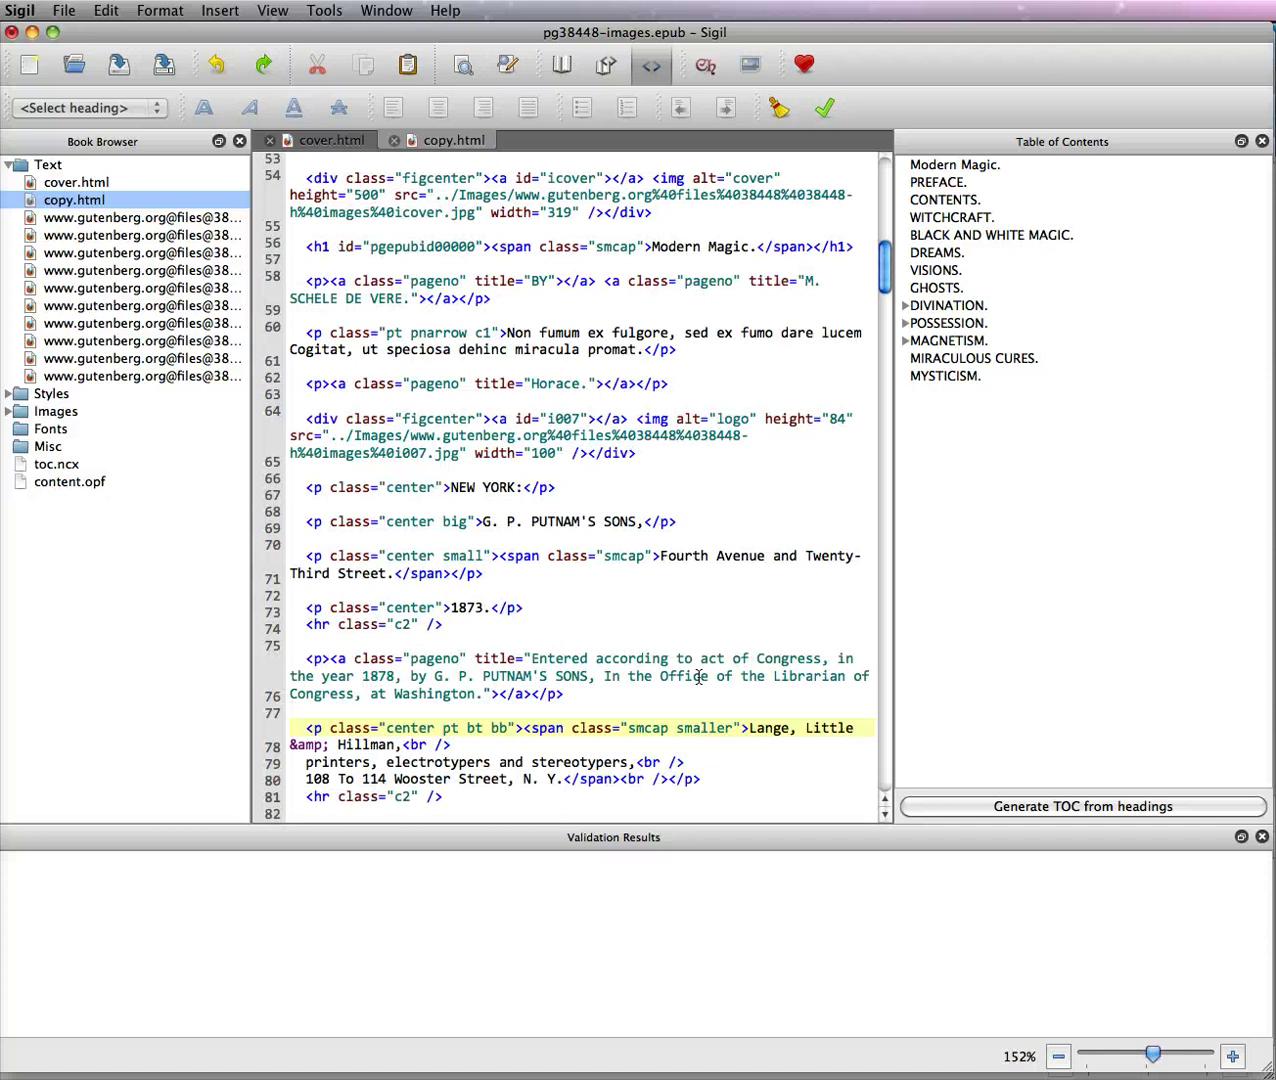
scroll(695, 665, up, 10)
scroll(697, 664, up, 7)
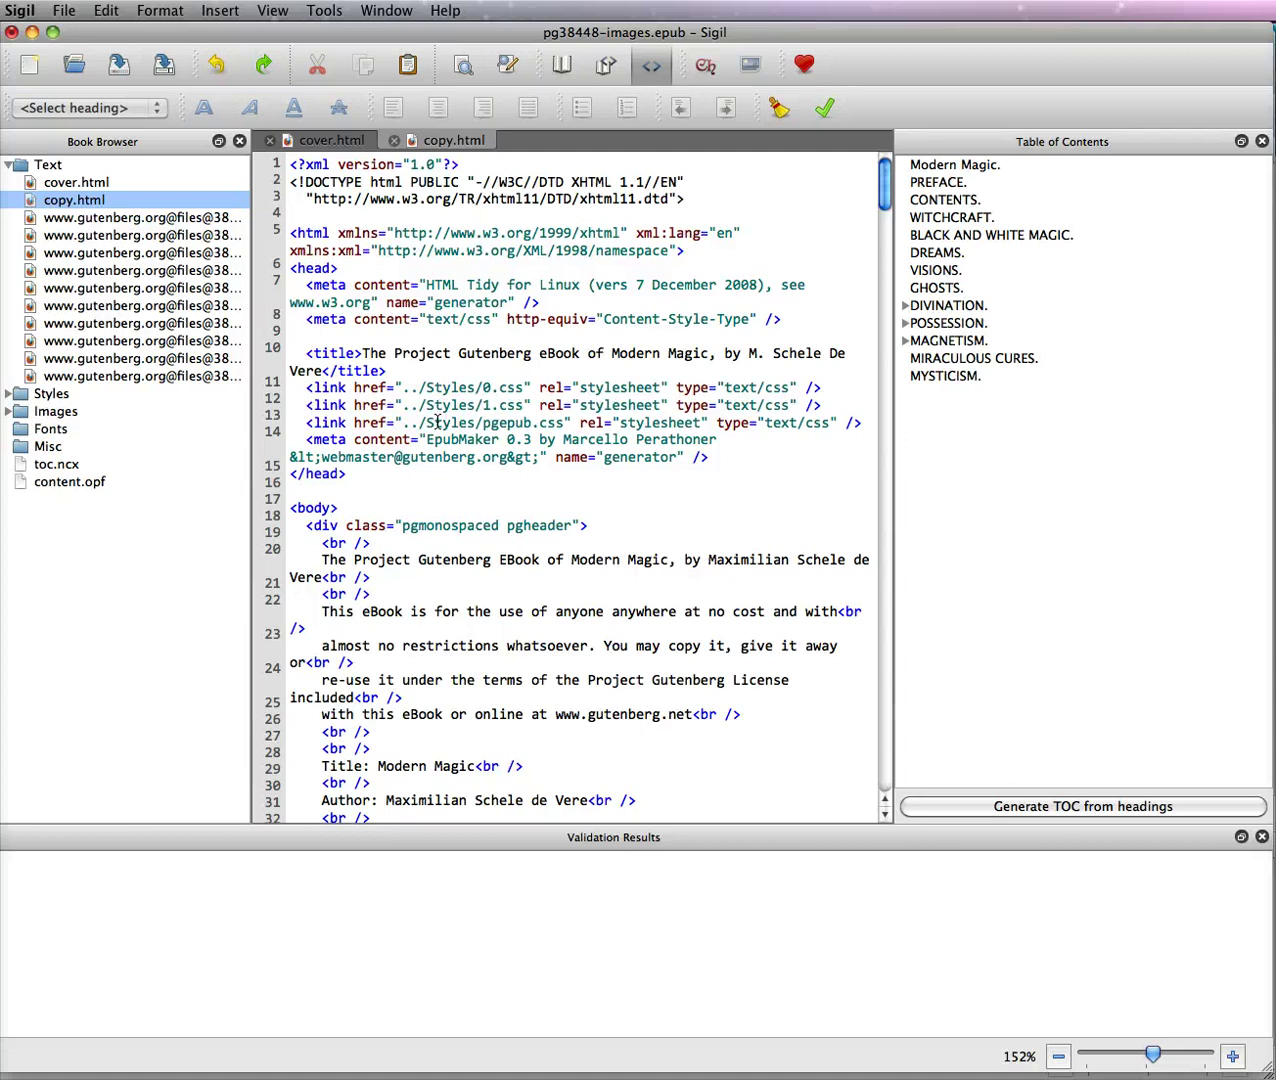
- Expand the Styles folder to list the book's three stylesheets
click(9, 394)
scroll(541, 580, down, 10)
scroll(543, 580, down, 4)
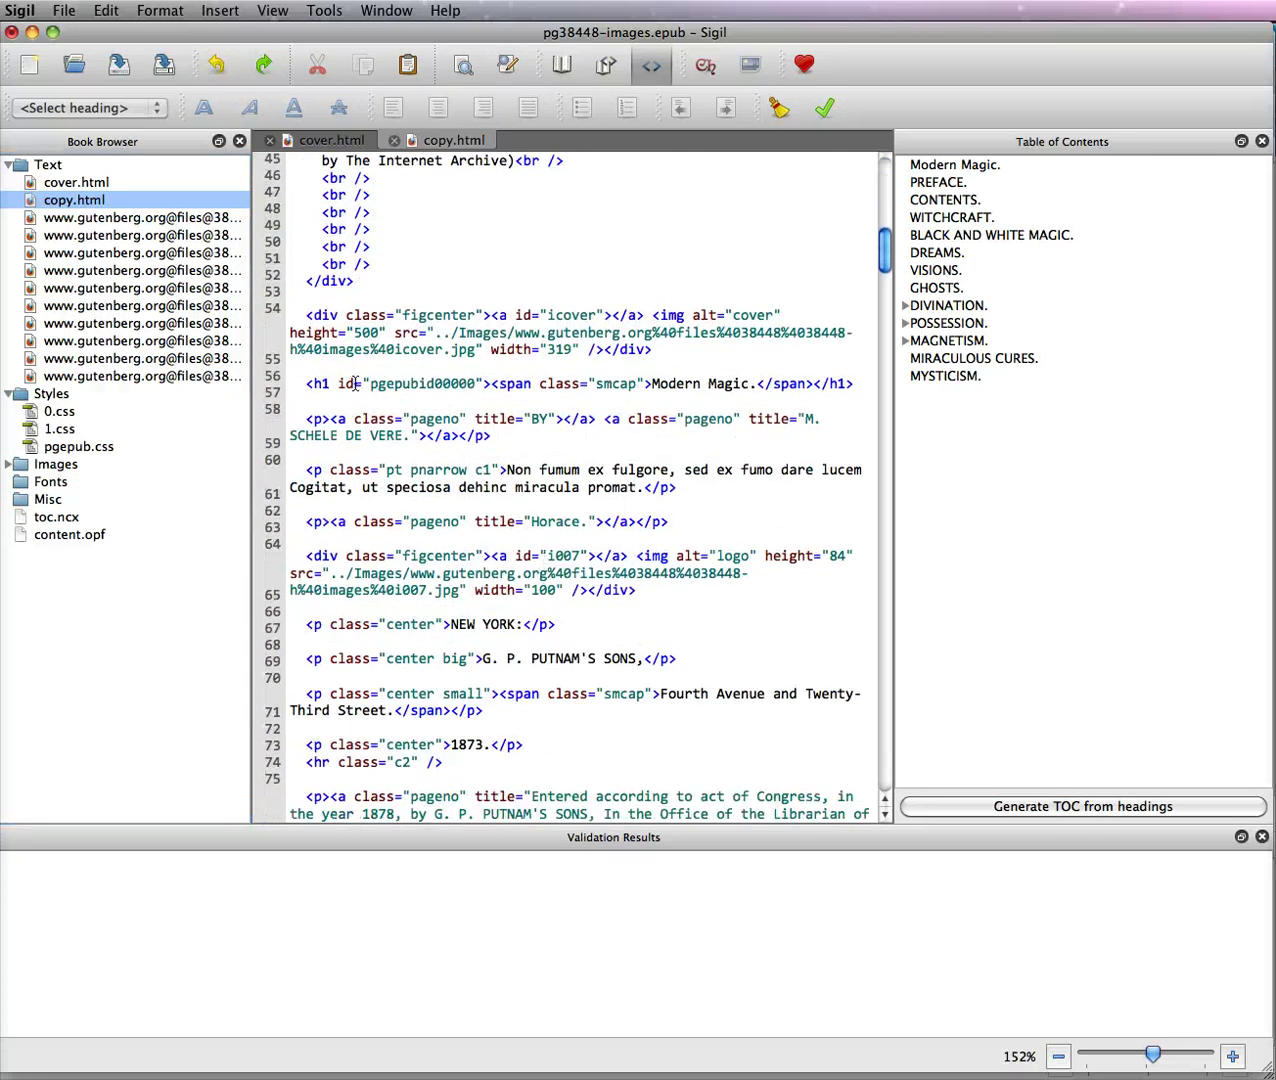
scroll(350, 467, down, 1)
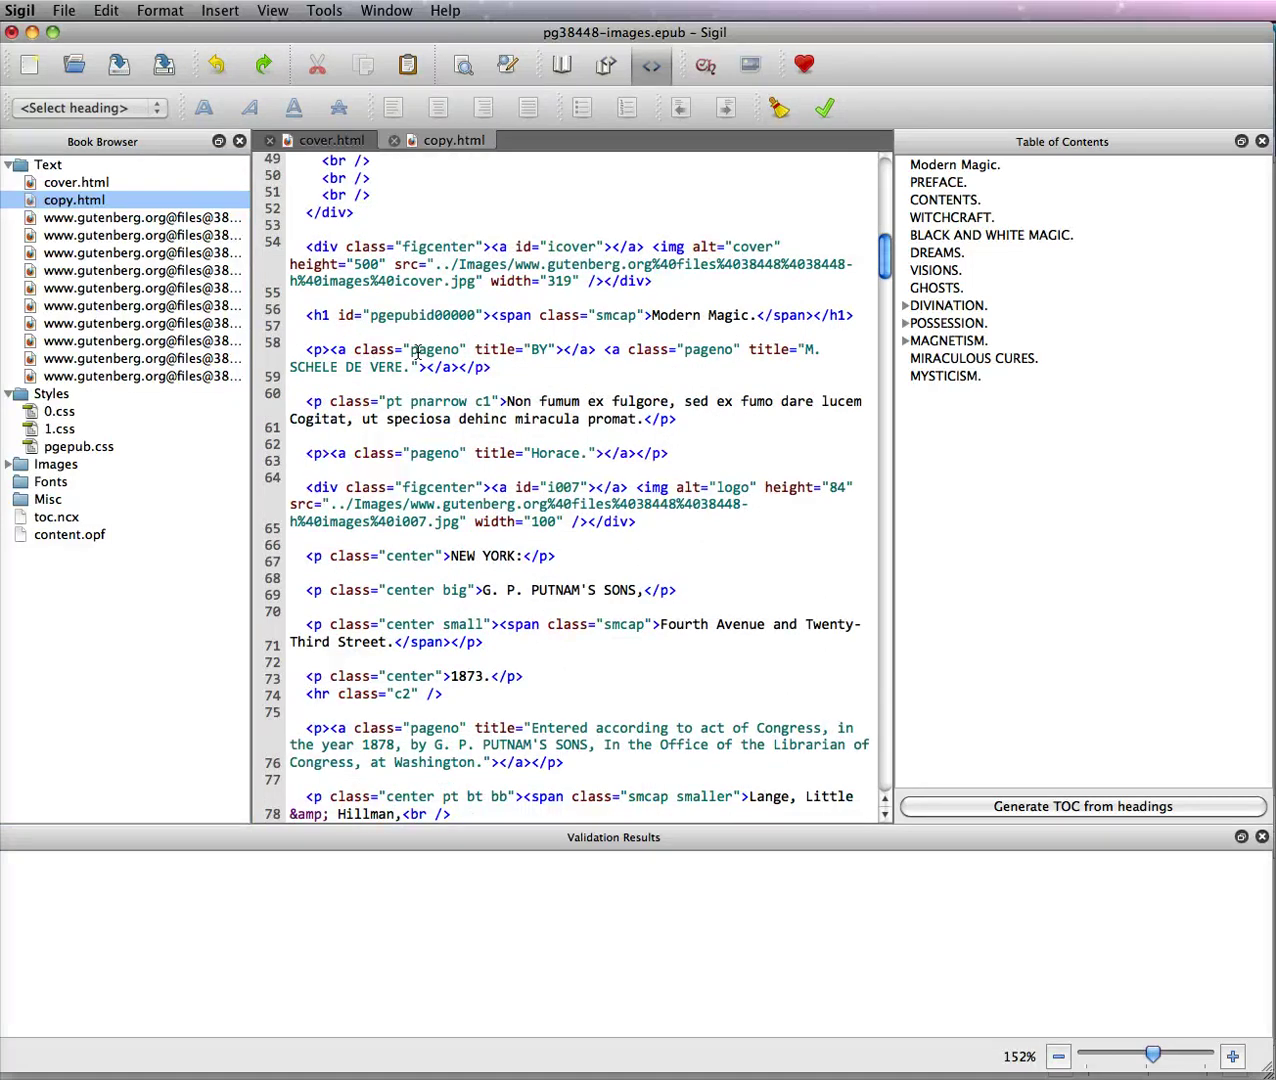
scroll(530, 553, down, 5)
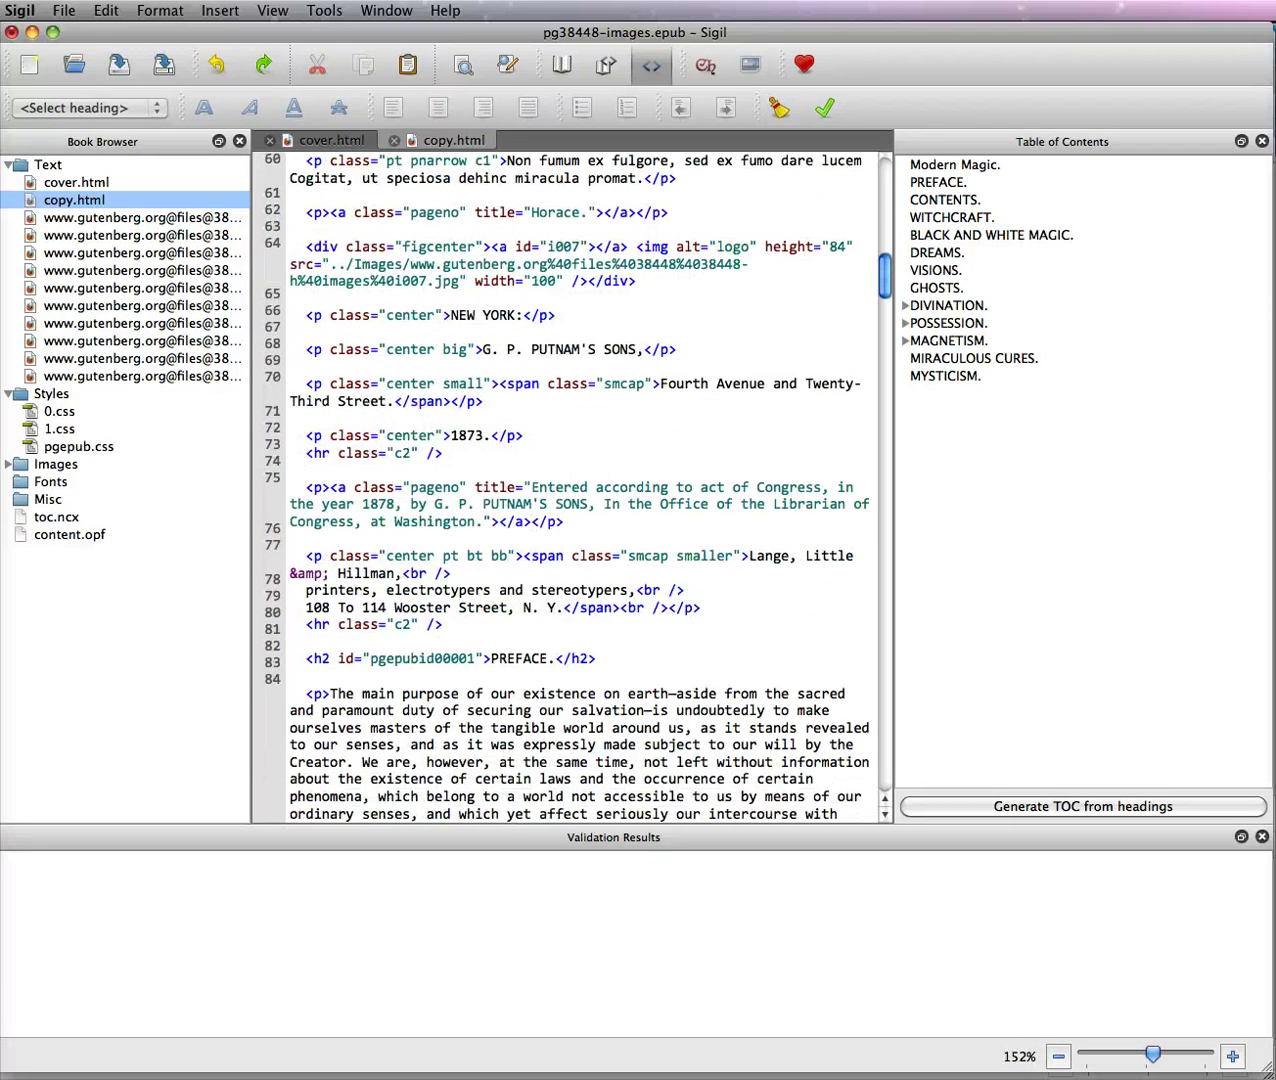
- In Split View, jump to the printer credit lines and select 'smcap' on line 77
click(605, 66)
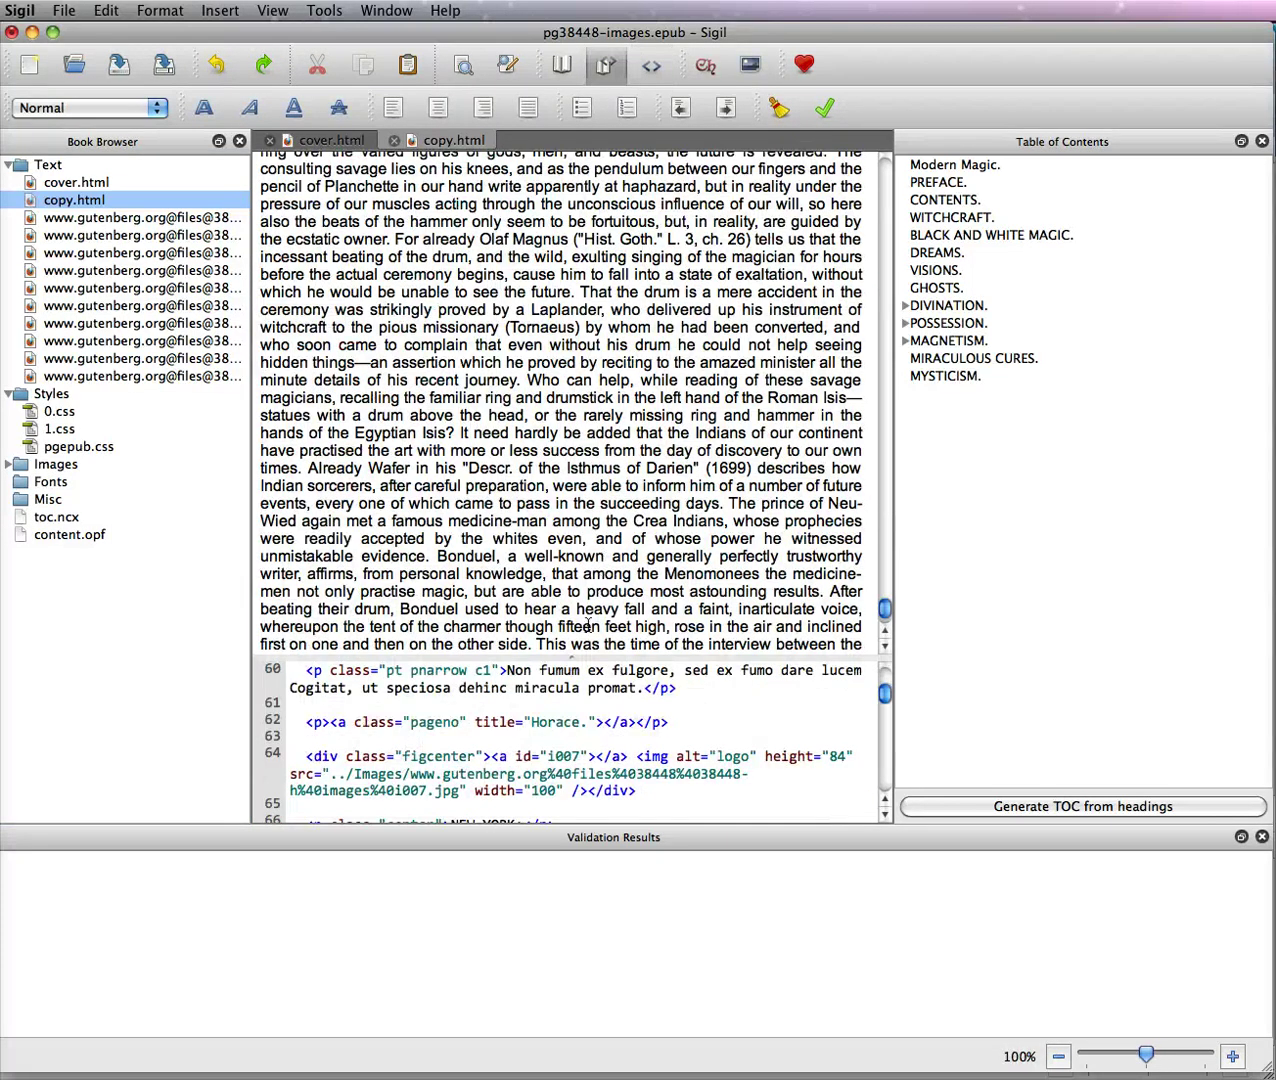
scroll(587, 580, up, 15)
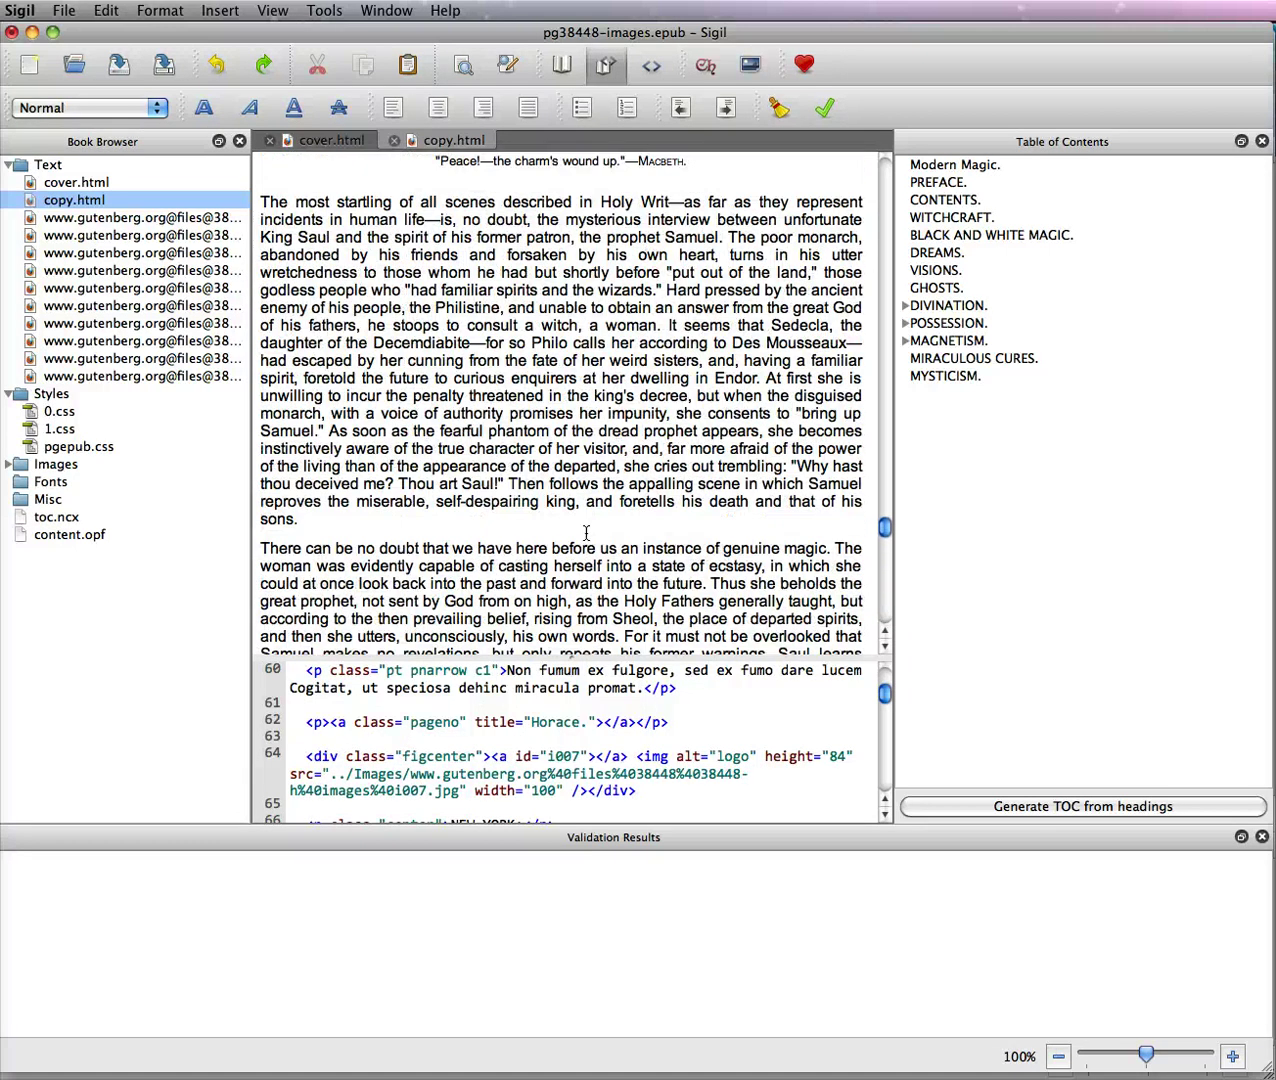
scroll(587, 532, up, 5)
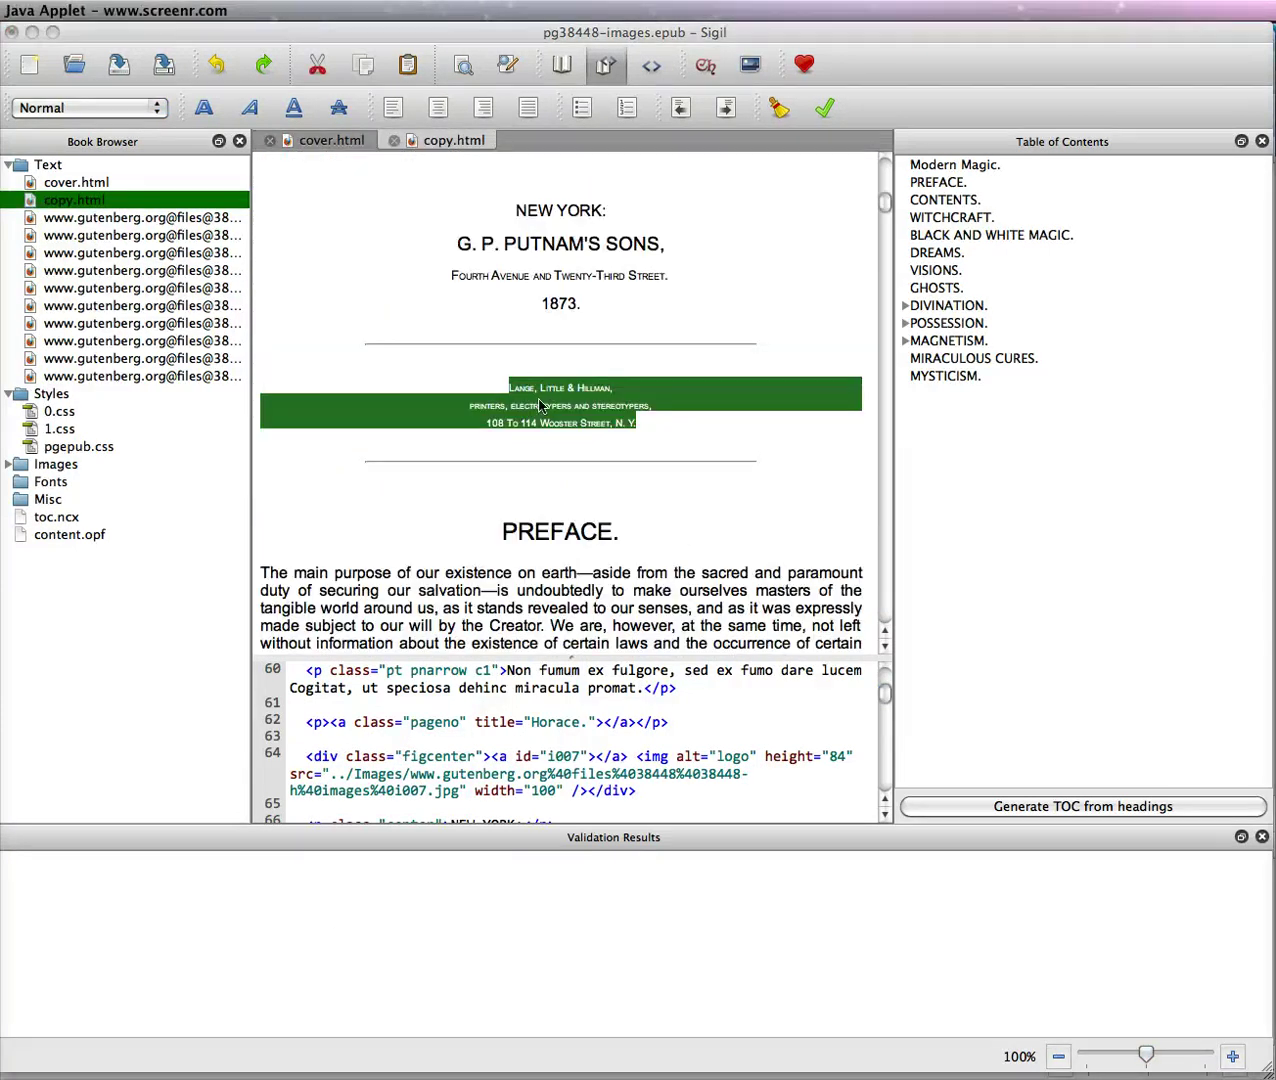
click(616, 740)
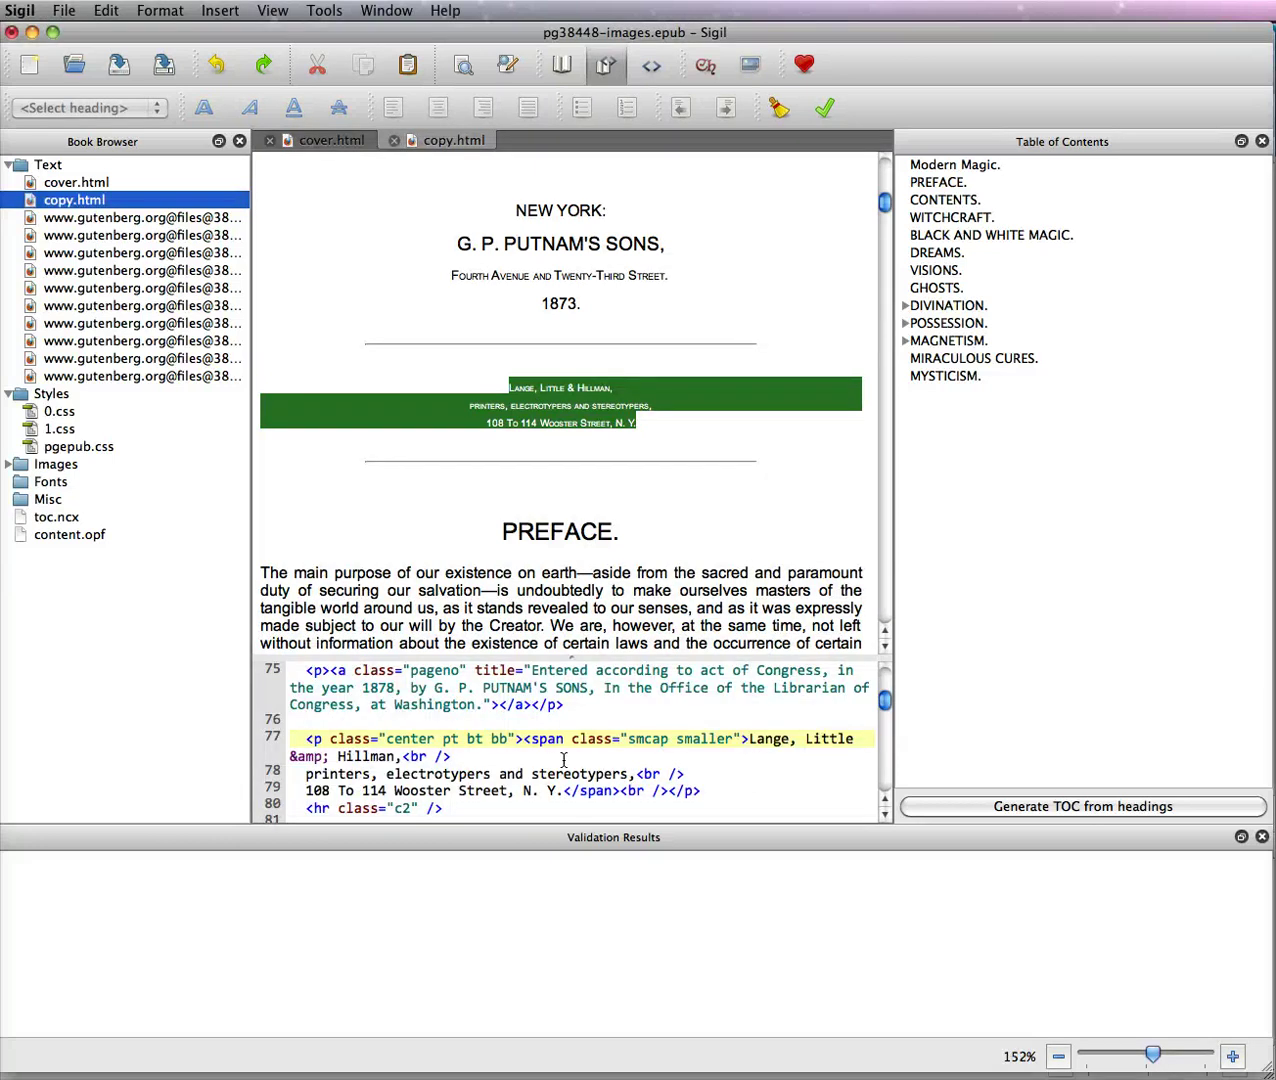
scroll(563, 760, down, 1)
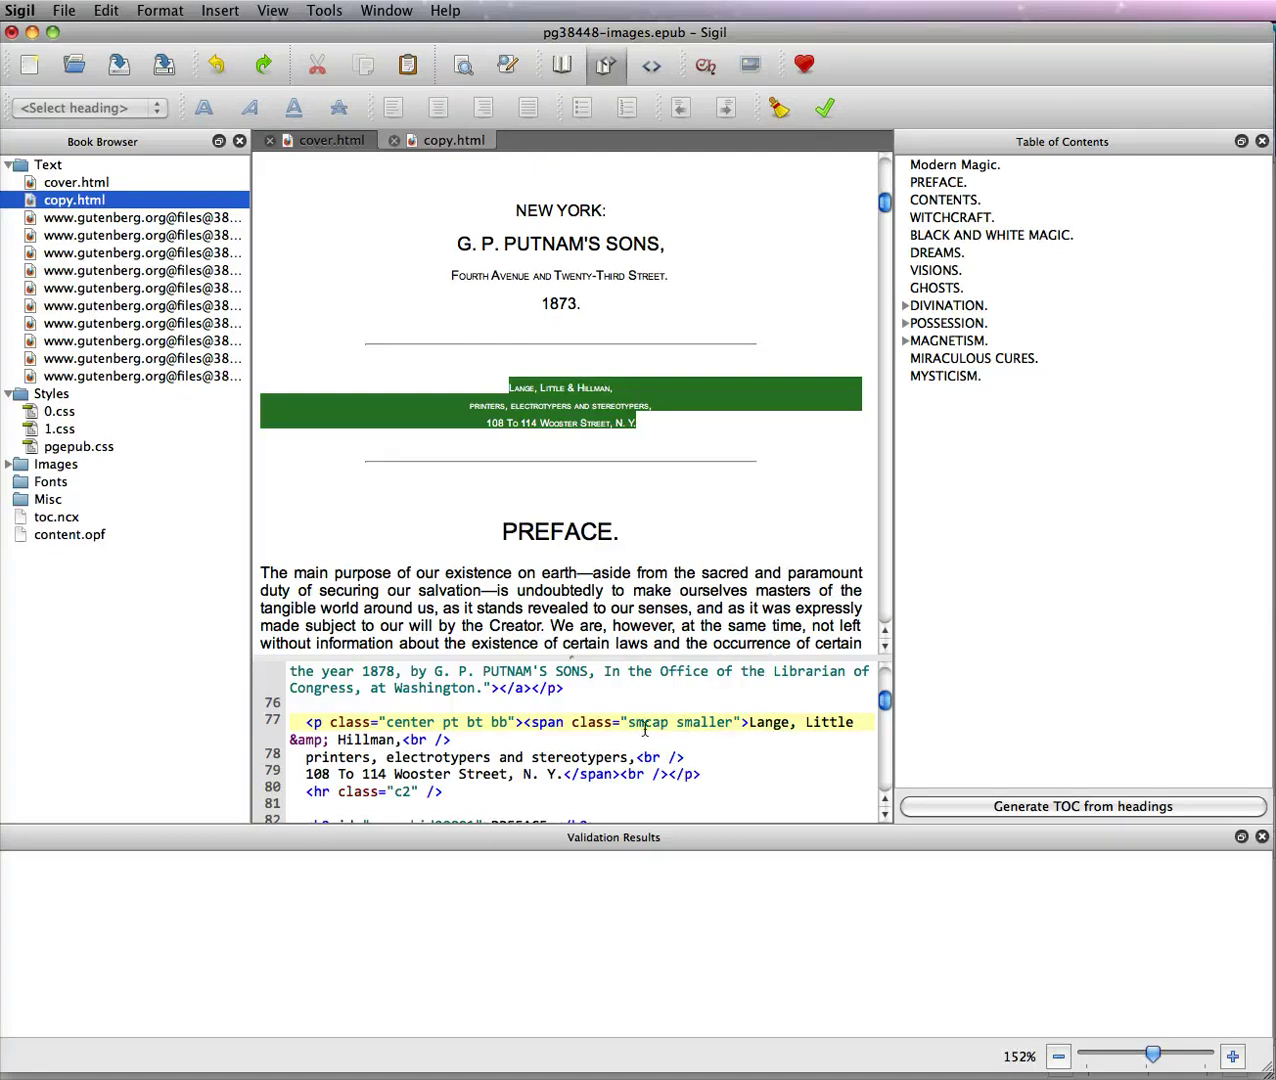
drag(628, 727, 669, 727)
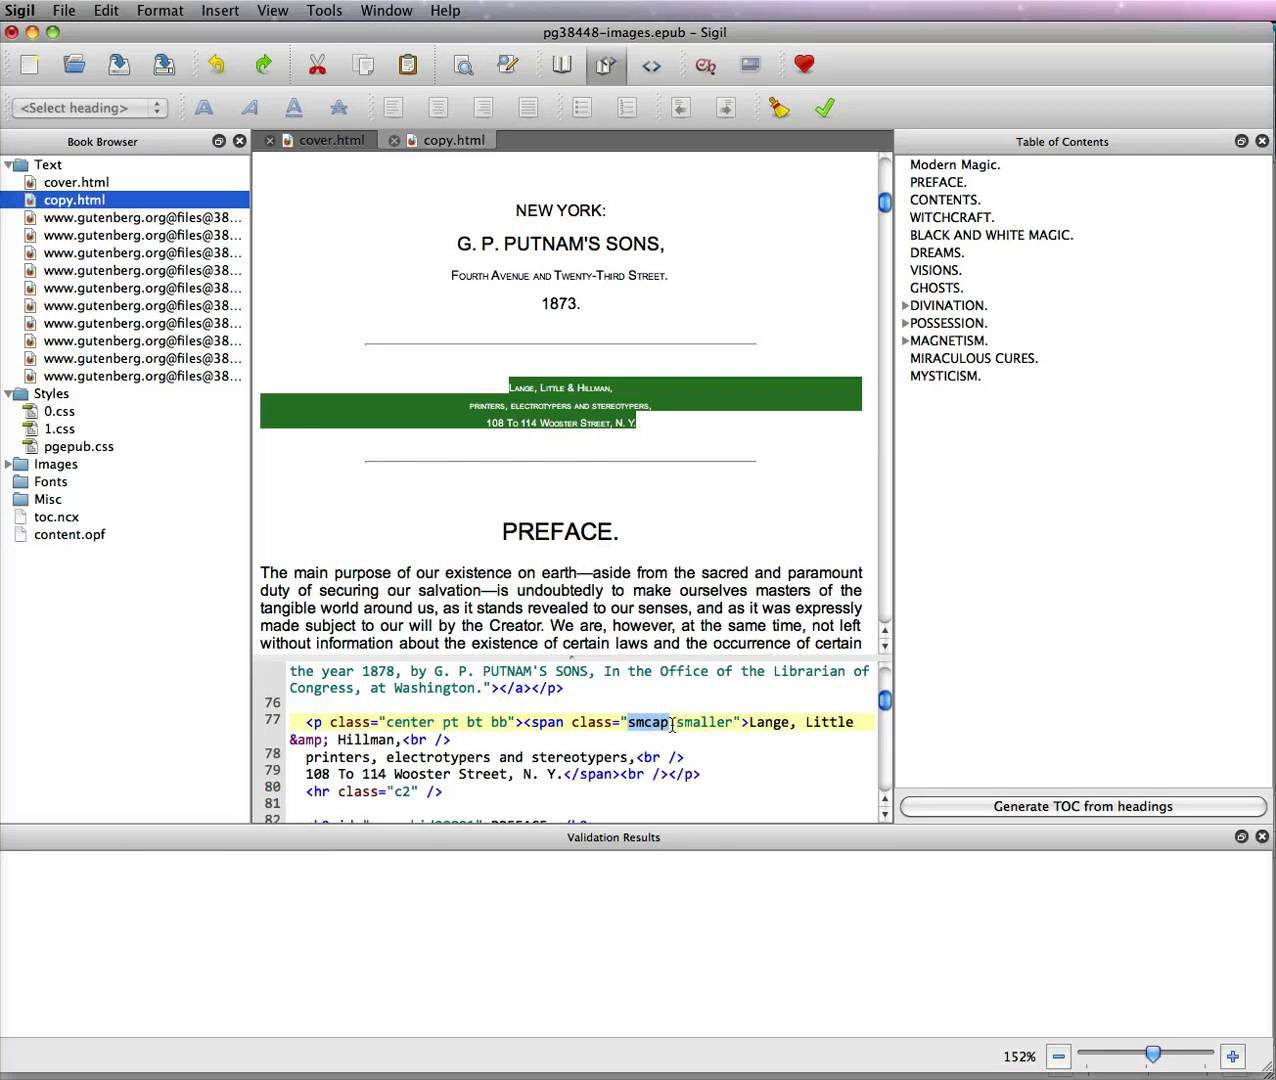
- Open 0.css, find the smcap rule with Find Next, and close the search box
double_click(62, 413)
click(611, 385)
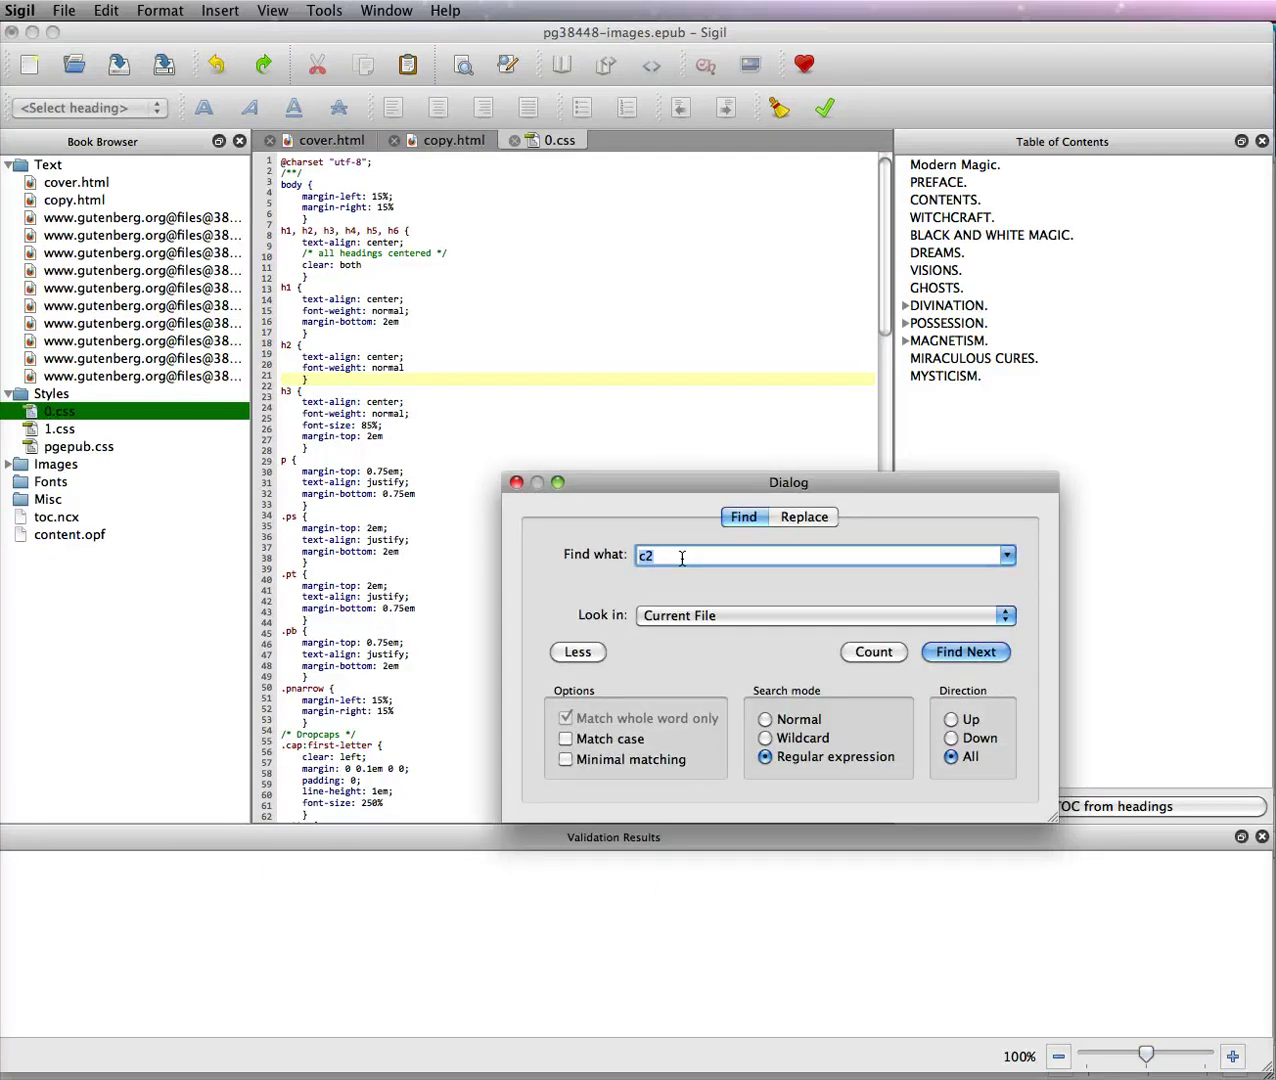
text(smcap)
click(953, 650)
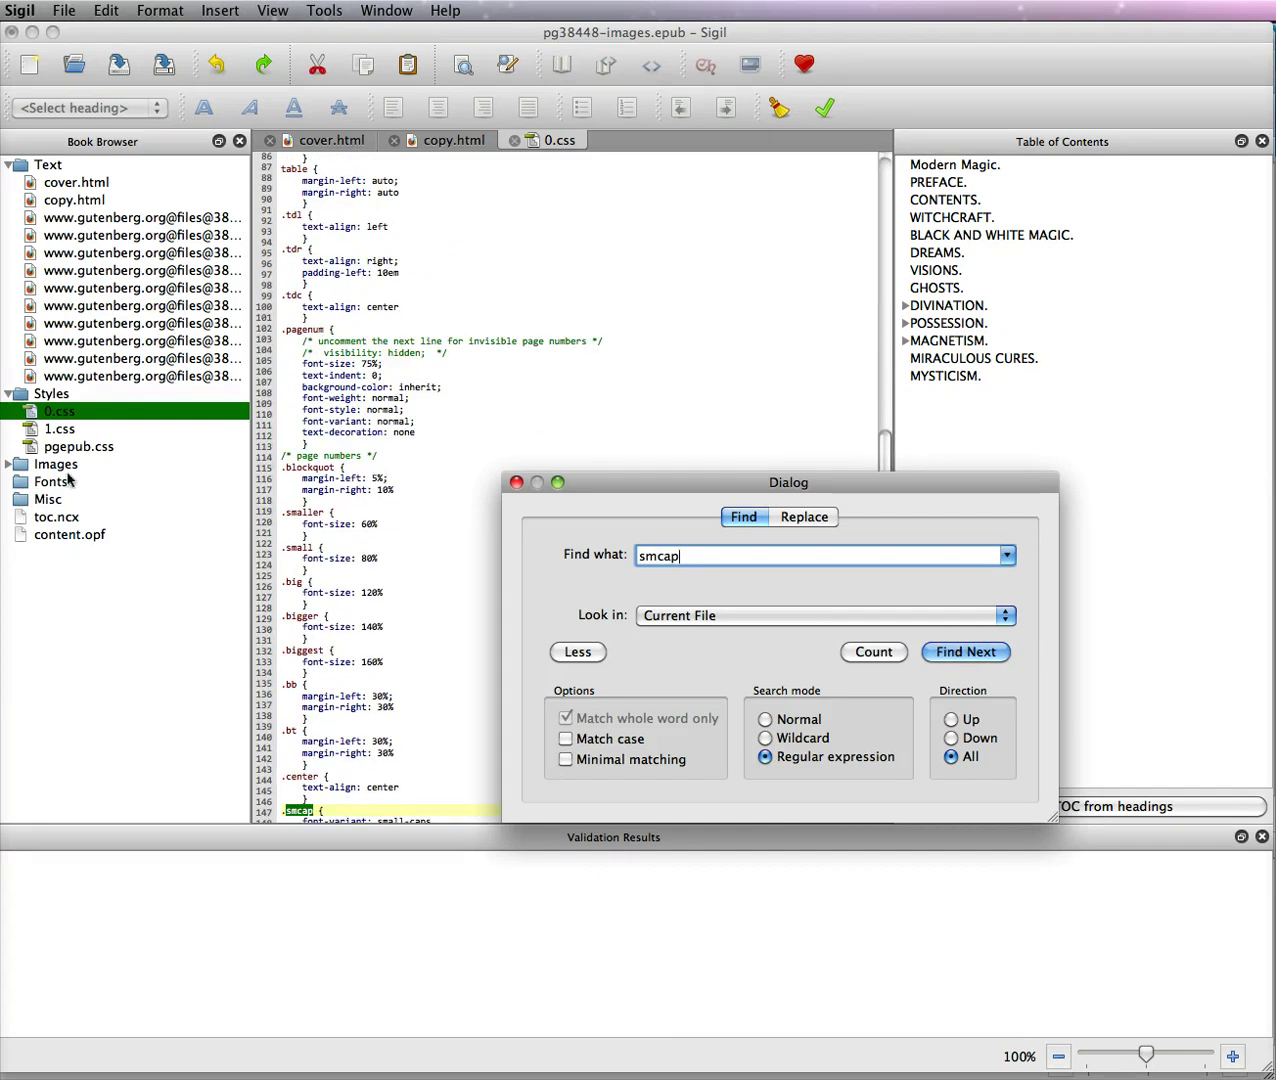
click(458, 708)
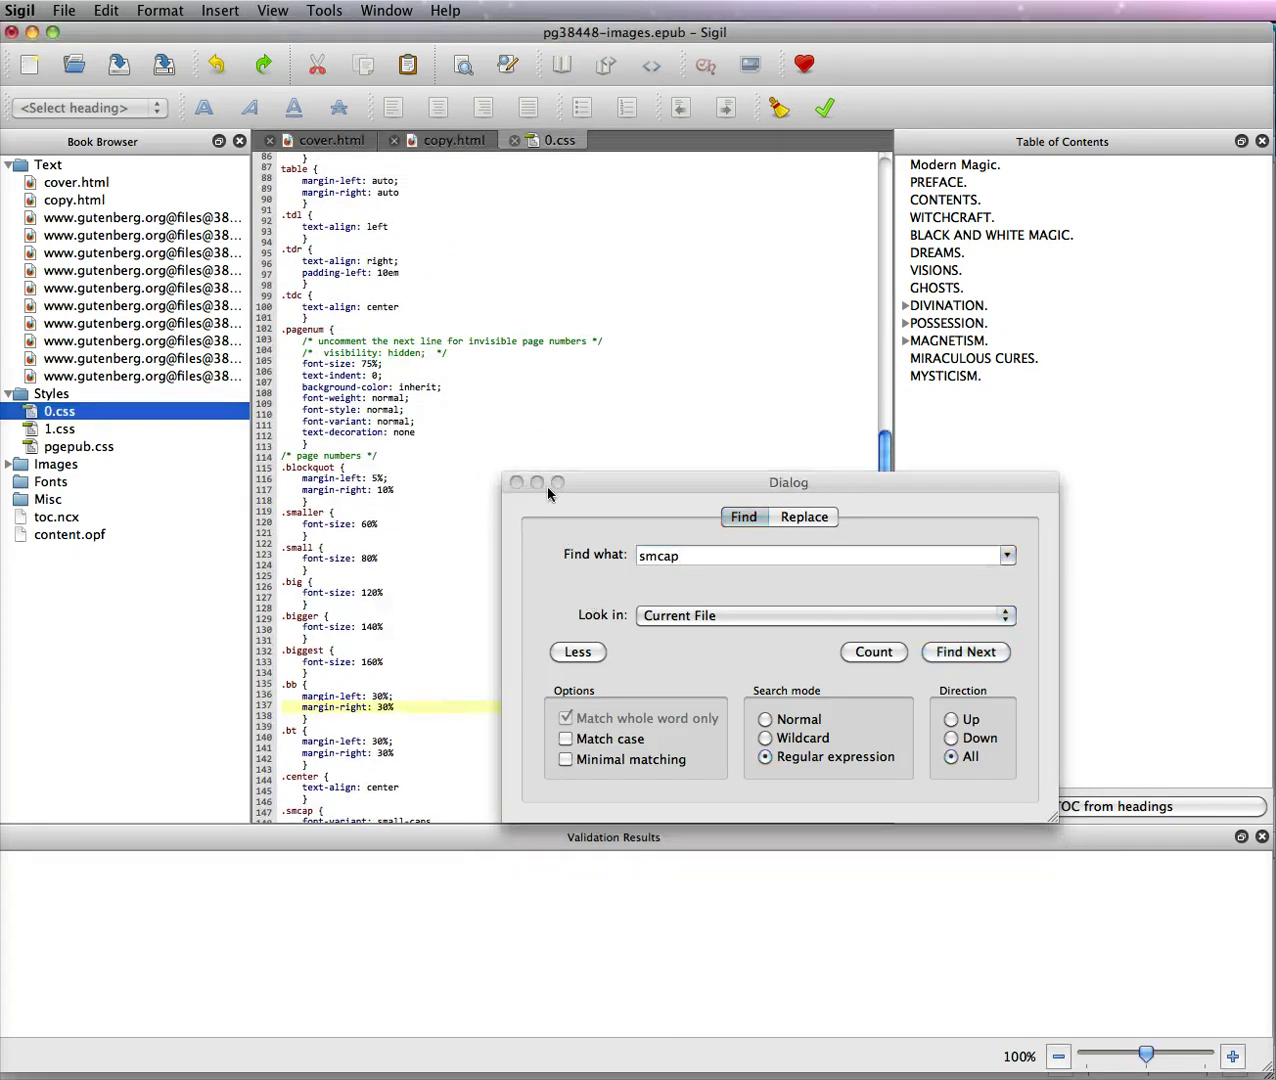
drag(607, 484, 692, 486)
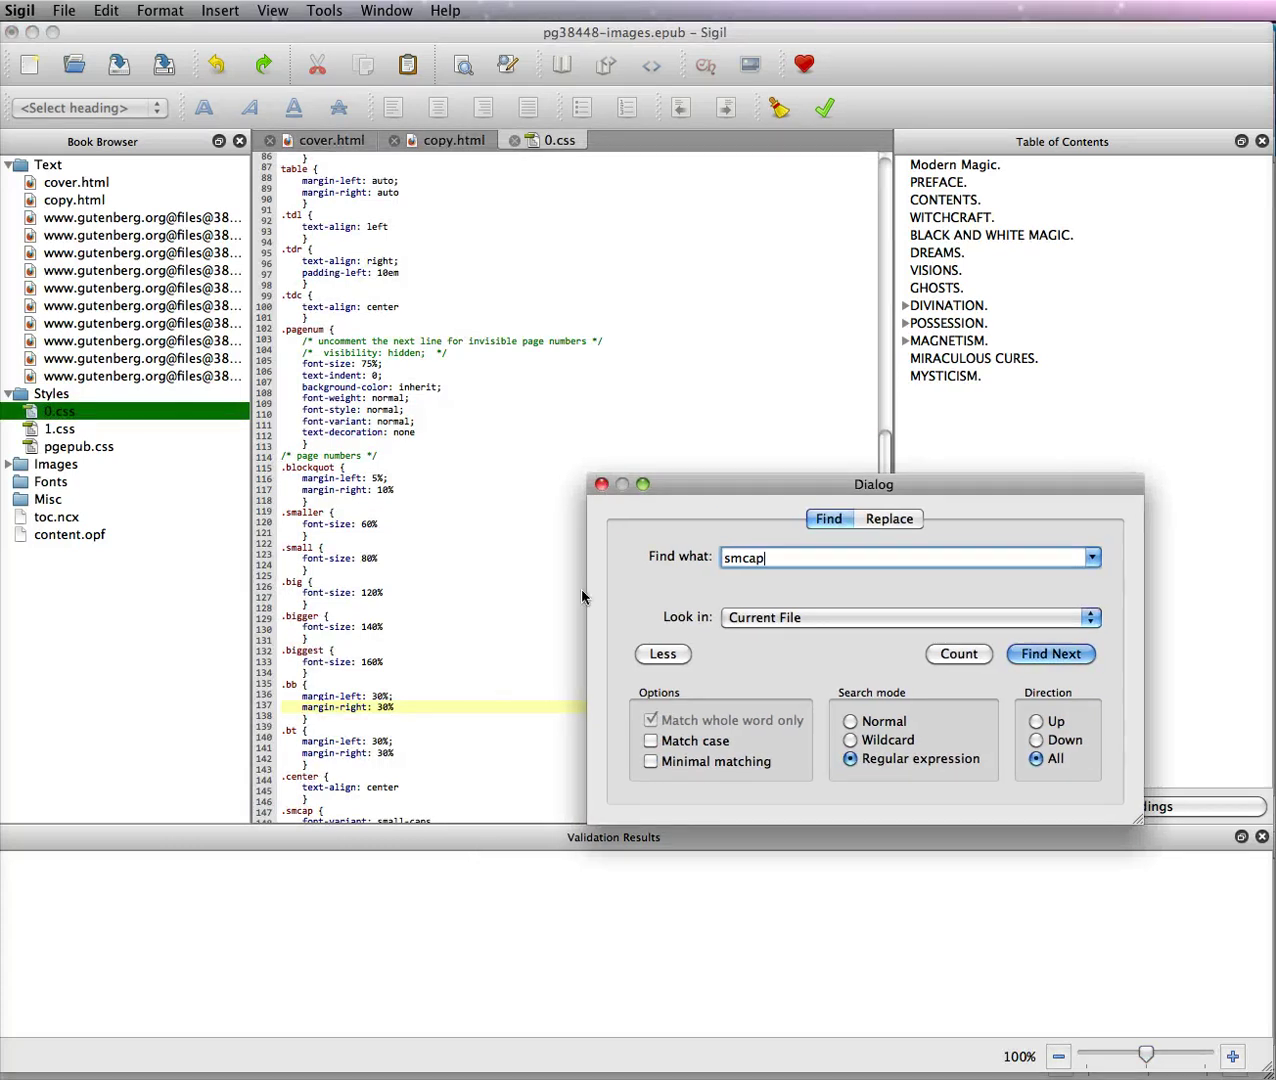
click(601, 484)
scroll(338, 651, down, 2)
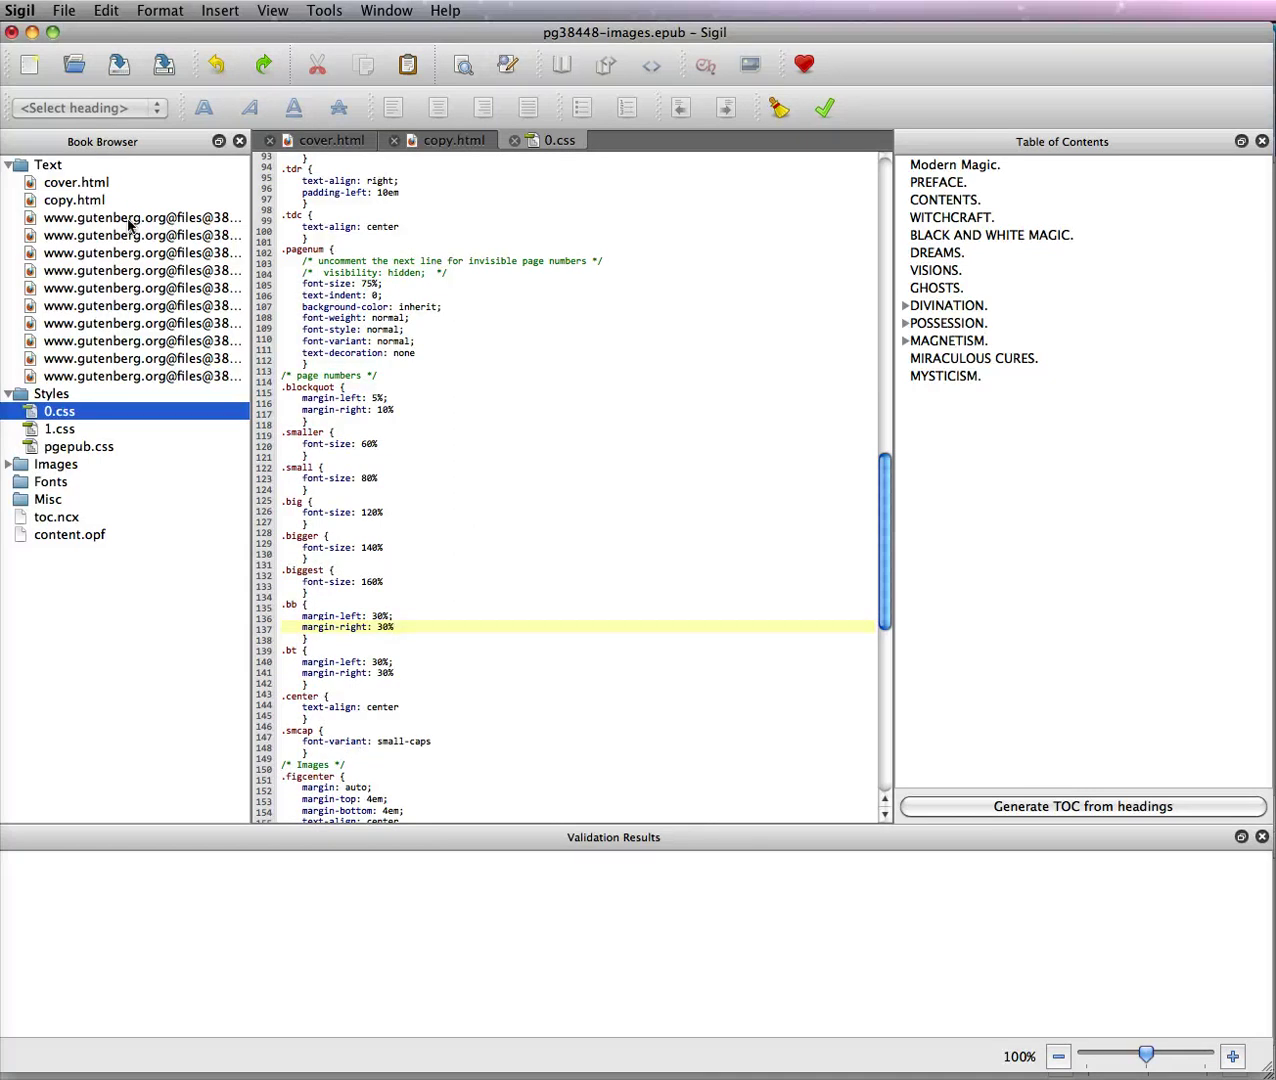
click(97, 218)
click(103, 376)
right_click(103, 378)
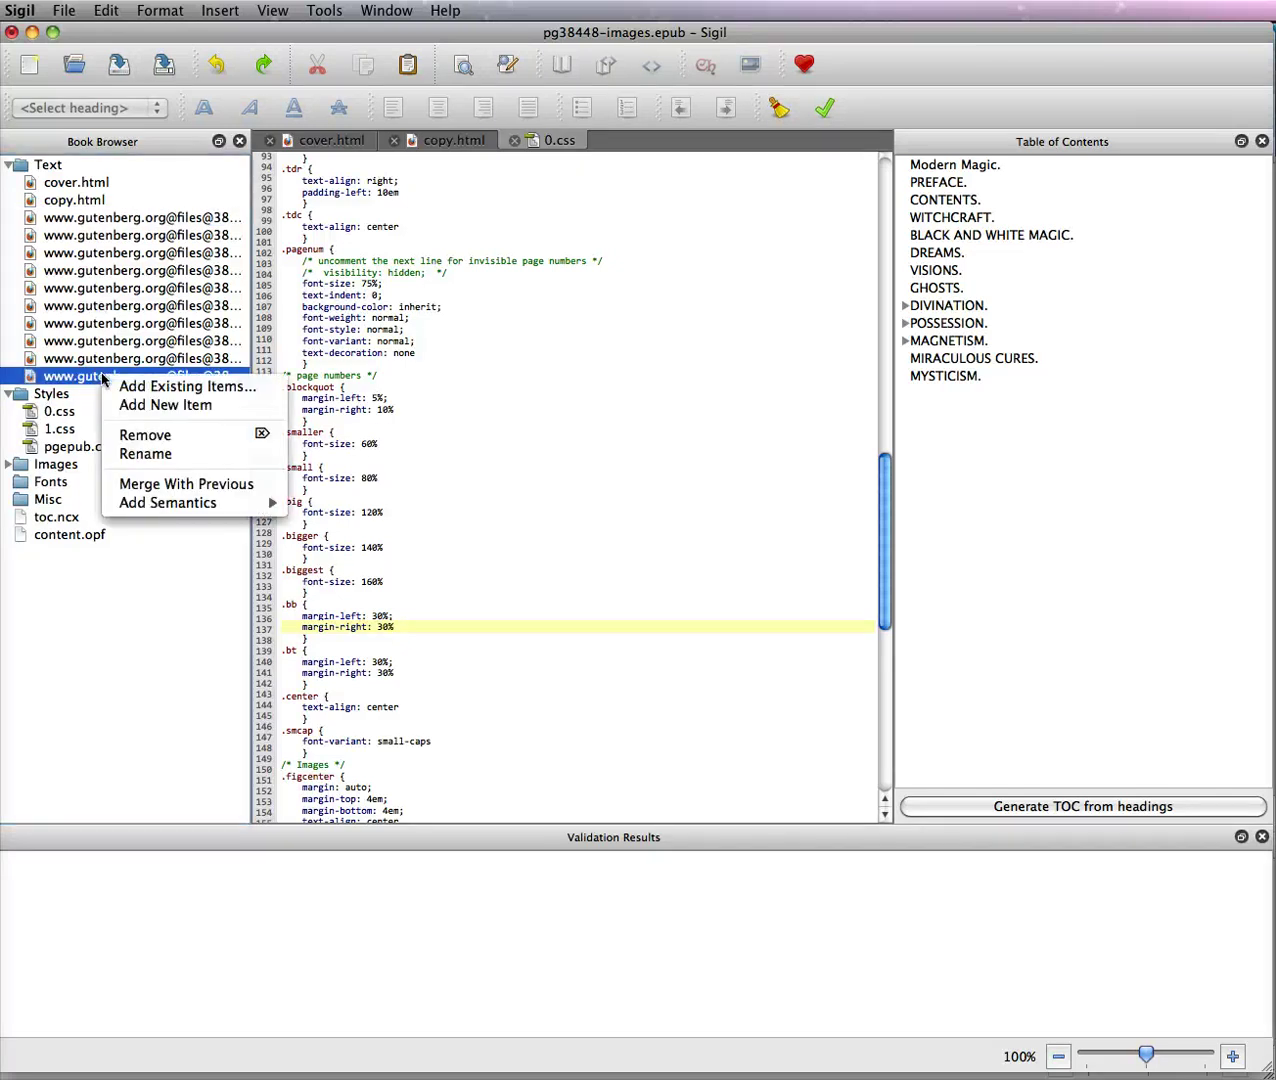
click(612, 457)
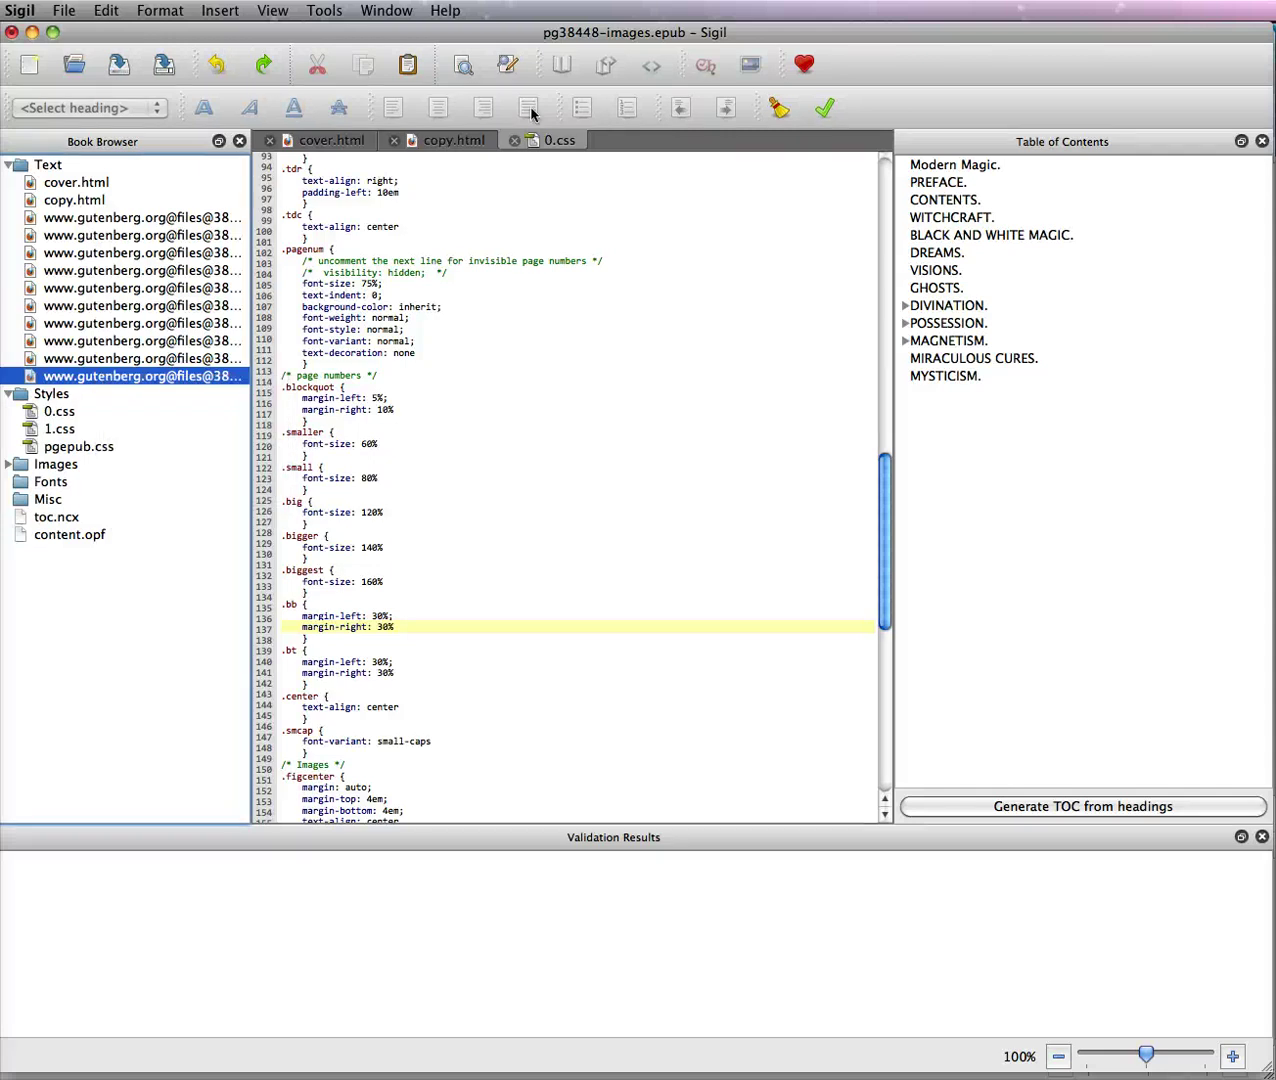
click(62, 12)
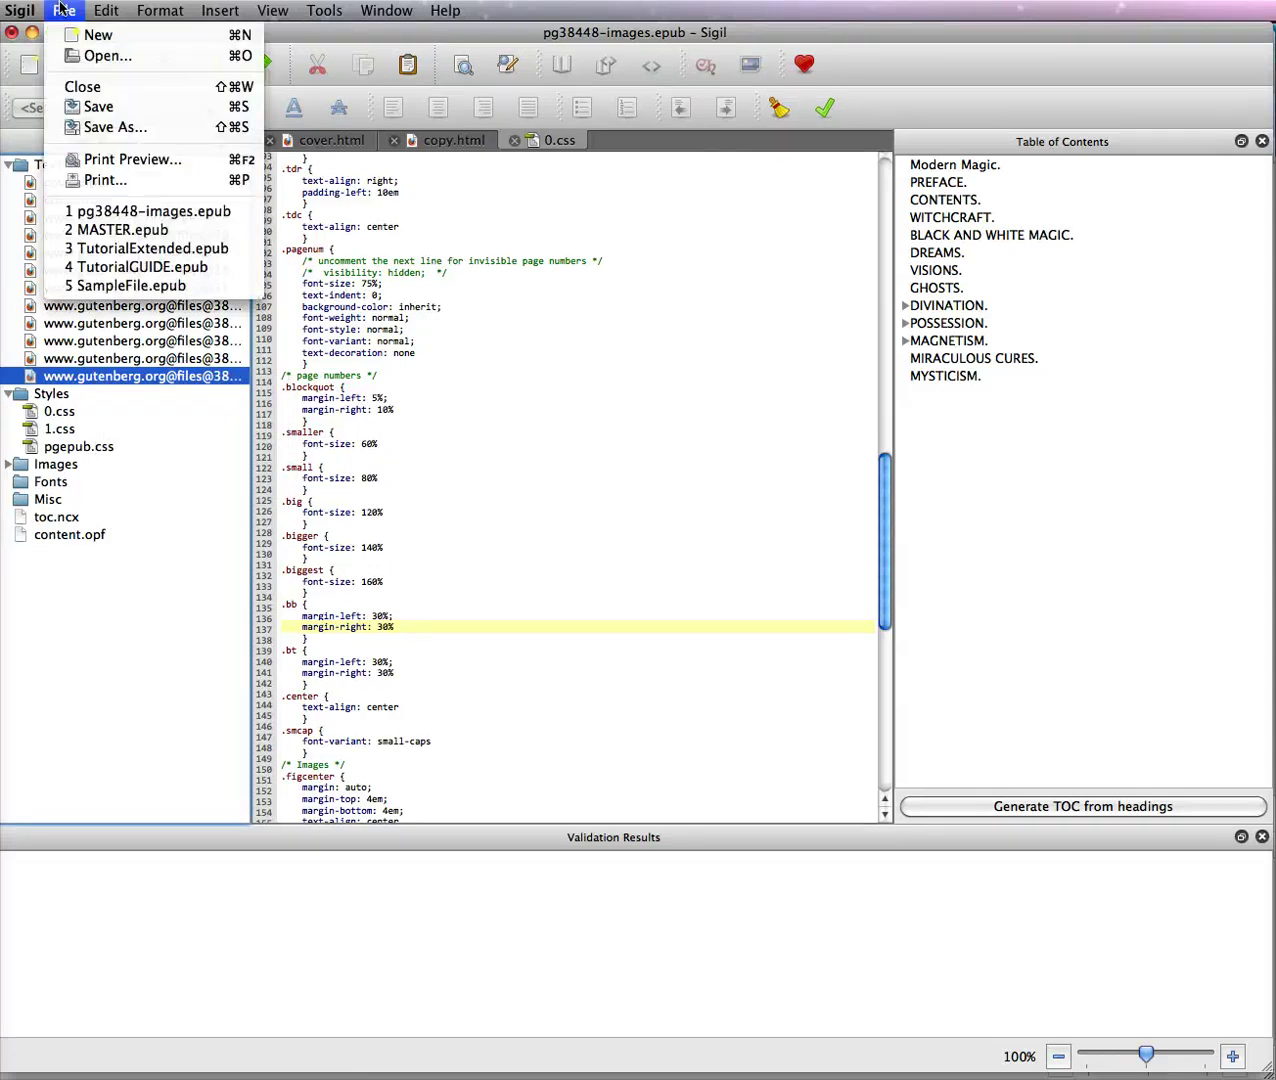
- Use Save As with the existing MASTER.epub name and confirm the replacement
click(88, 127)
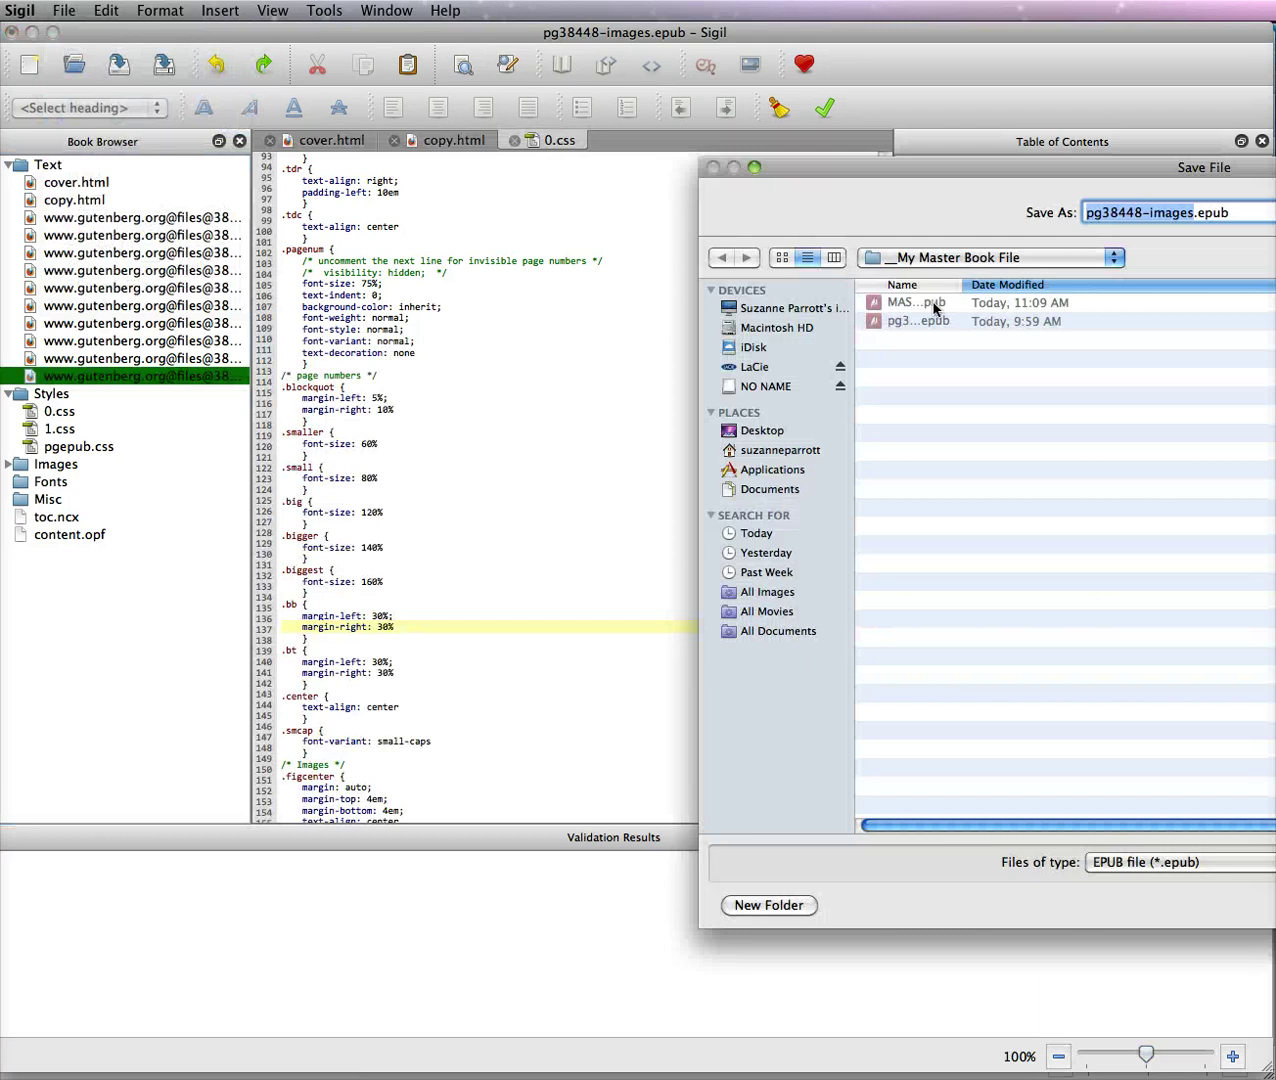
click(935, 303)
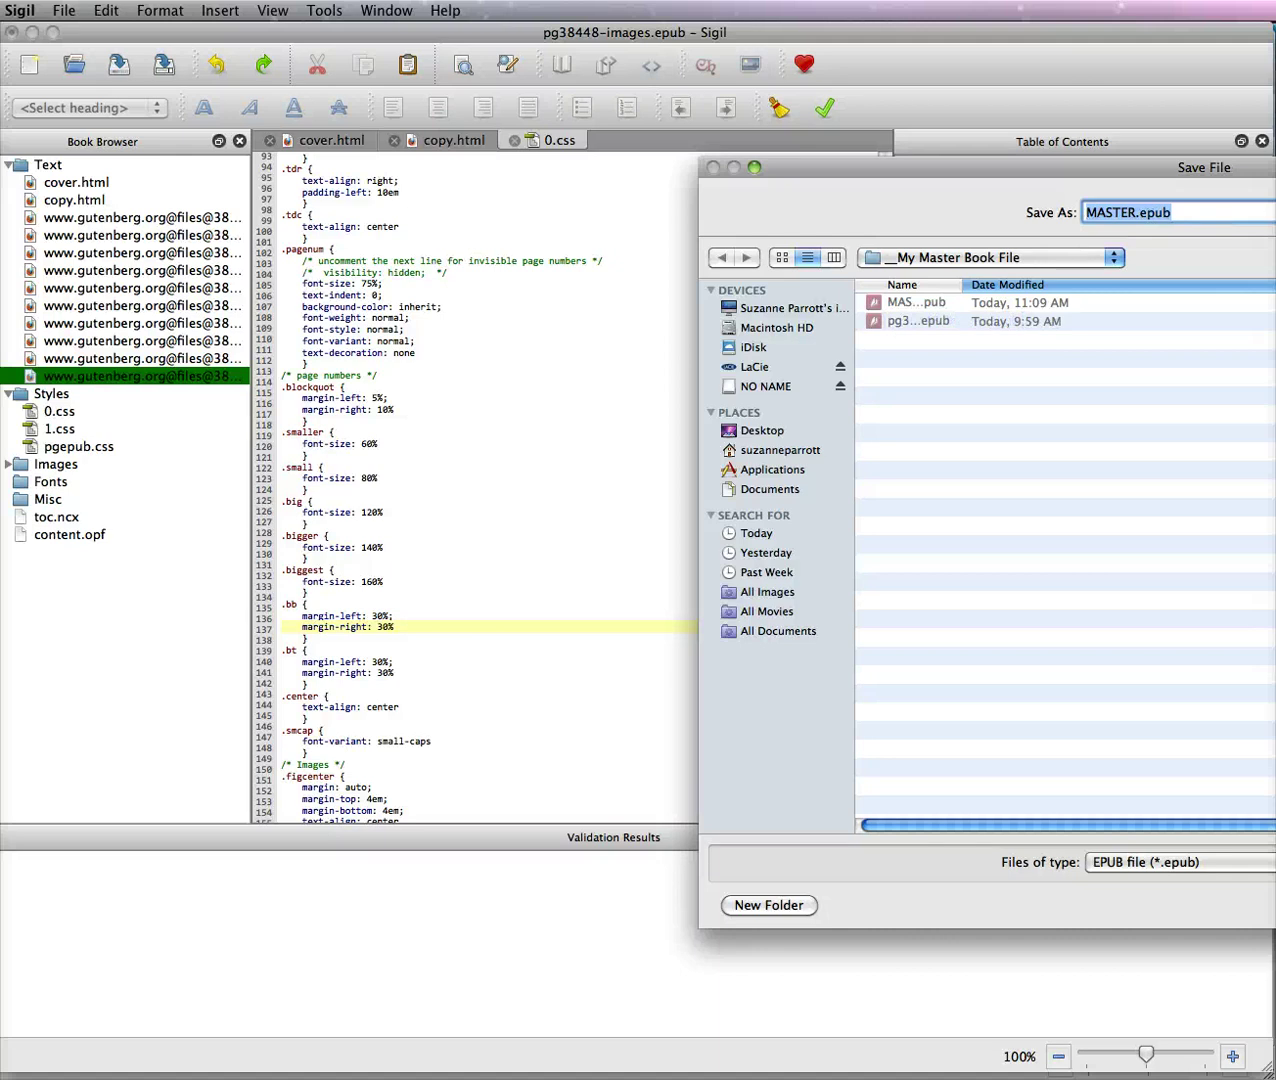
key(Return)
key(Return)
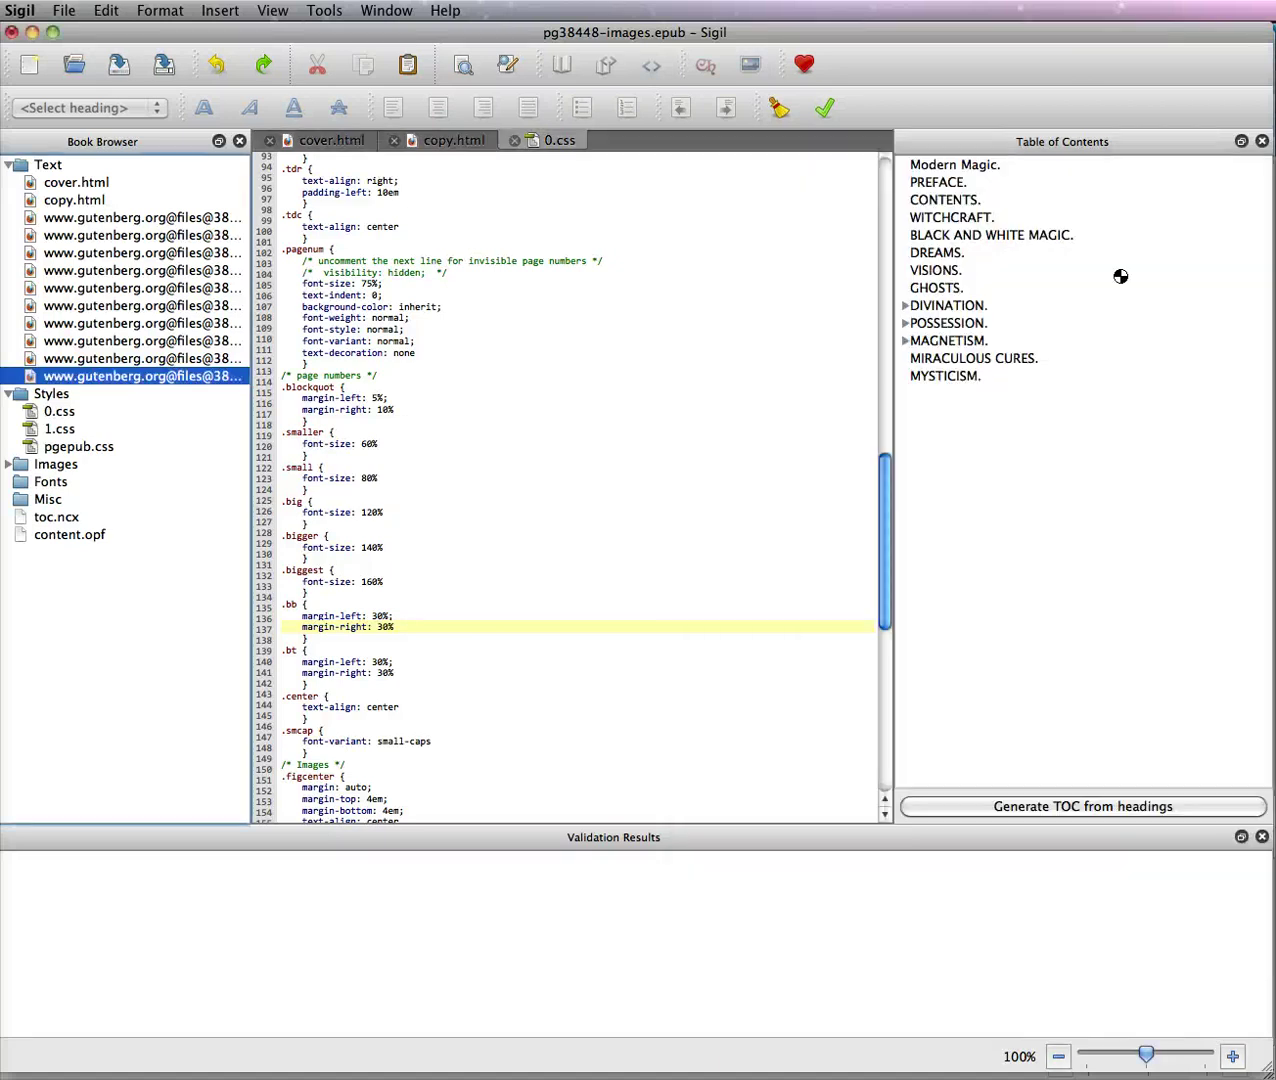